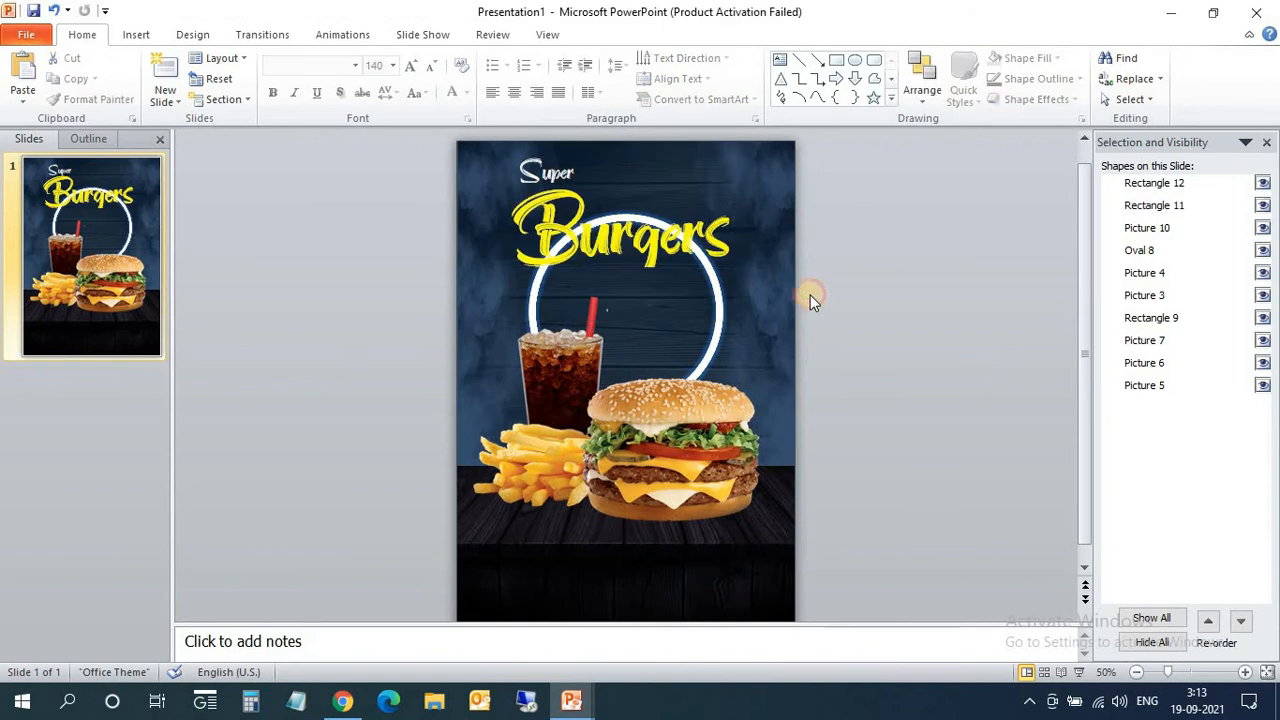
# - Nudge the "Super" text slightly to the right above the Burgers title
pyautogui.click(560, 174)
pyautogui.press('Right')
pyautogui.press('Right')
pyautogui.press('Right')
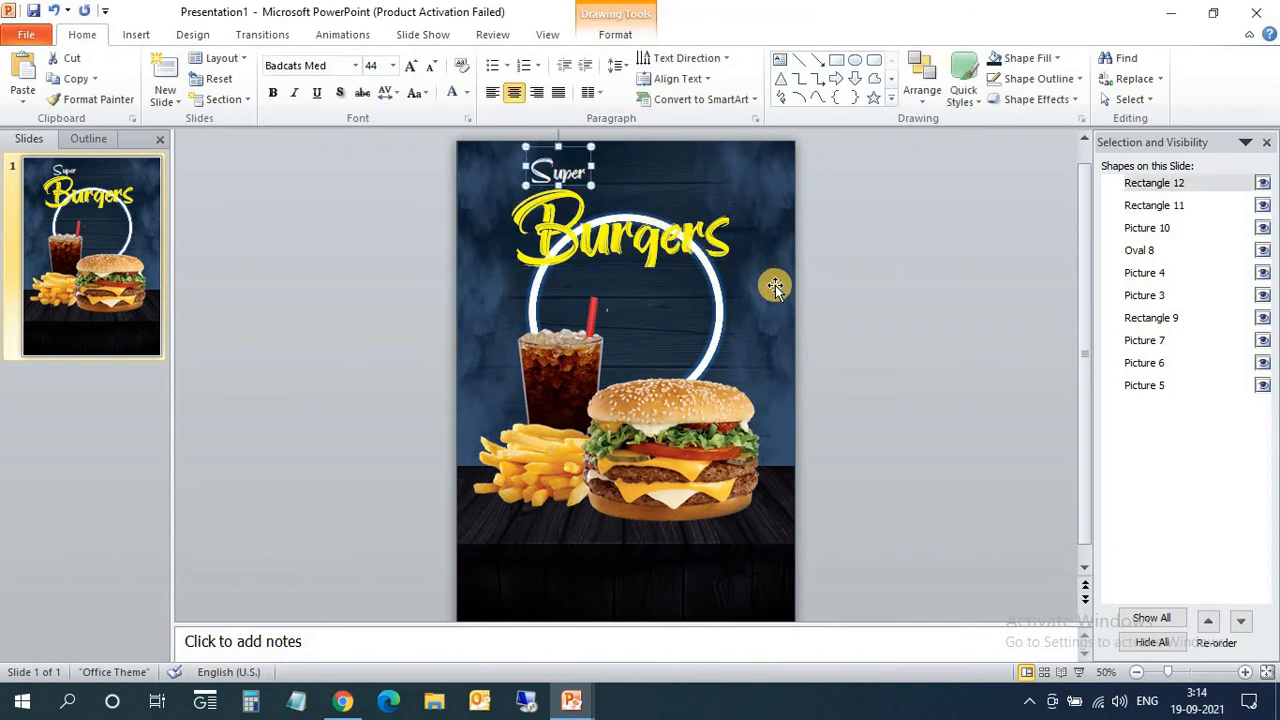
pyautogui.click(777, 287)
pyautogui.click(871, 286)
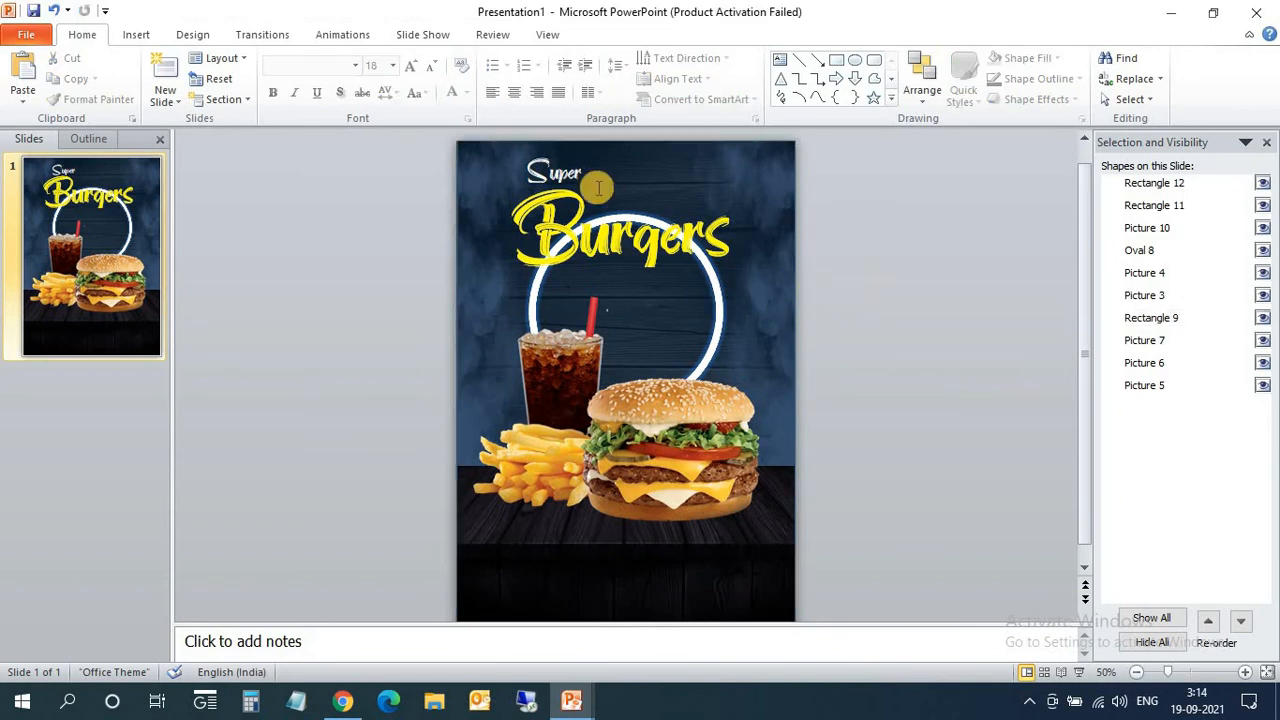
# - Duplicate the "Super" text below the Burgers title and replace the copy's text with "DELICIOUS"
pyautogui.click(546, 170)
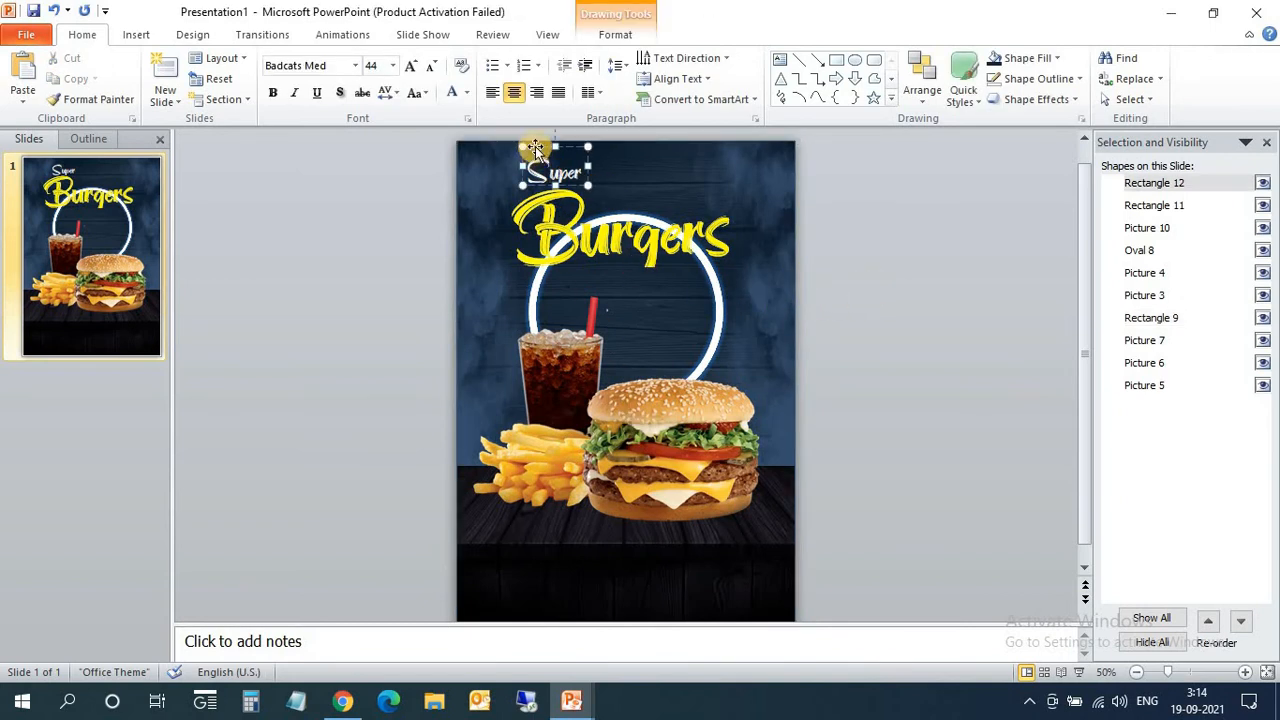
pyautogui.keyDown('ctrl'); pyautogui.moveTo(536, 148); pyautogui.dragTo(622, 281); pyautogui.keyUp('ctrl')
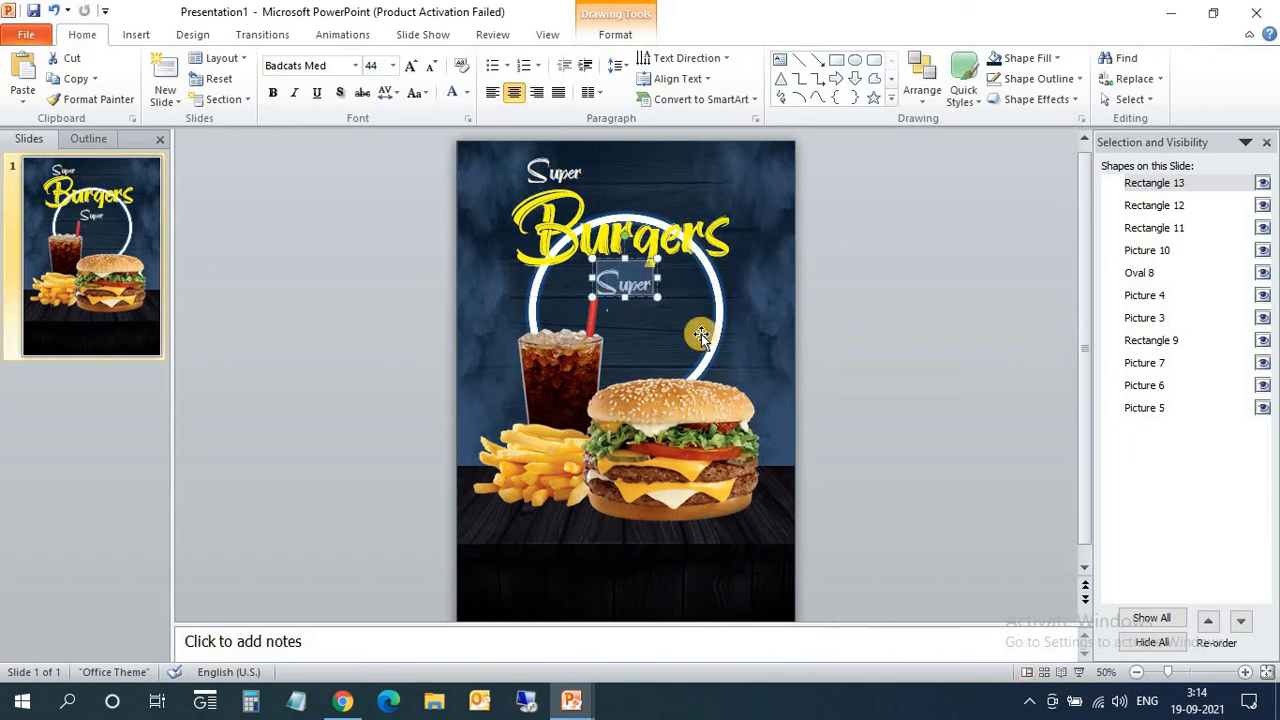
pyautogui.write('DE I')
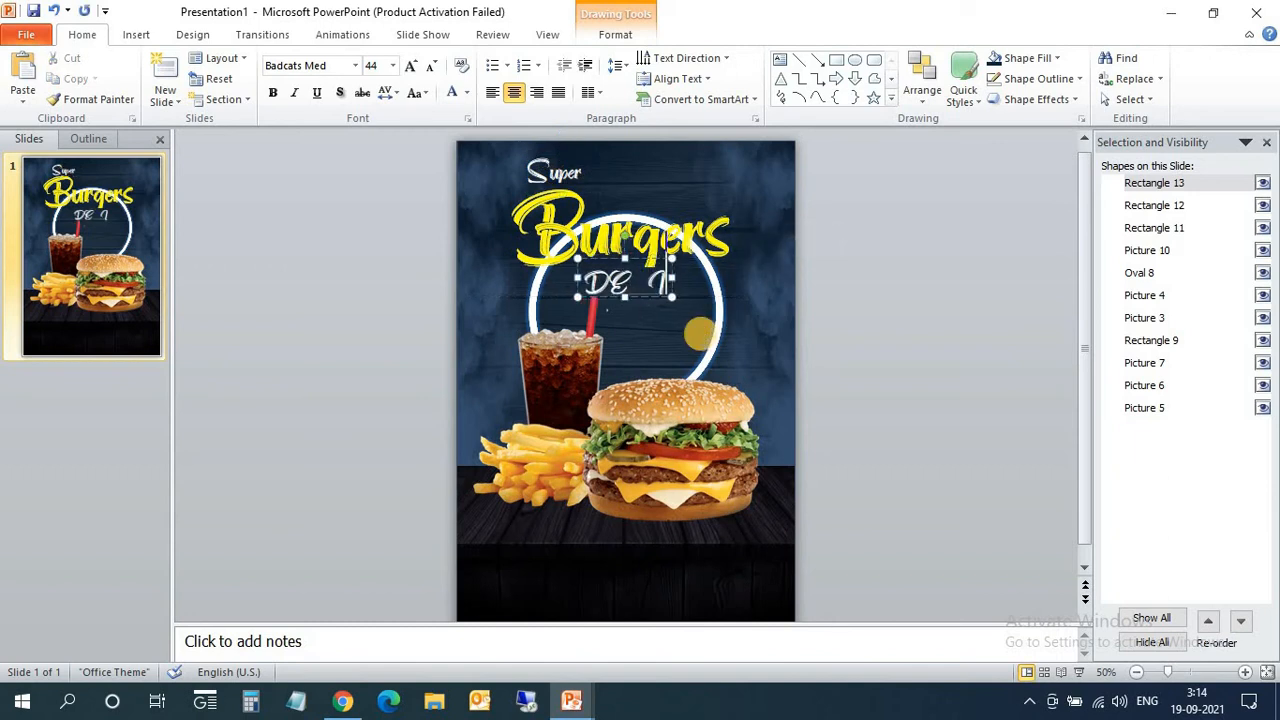
pyautogui.write('ENOS')
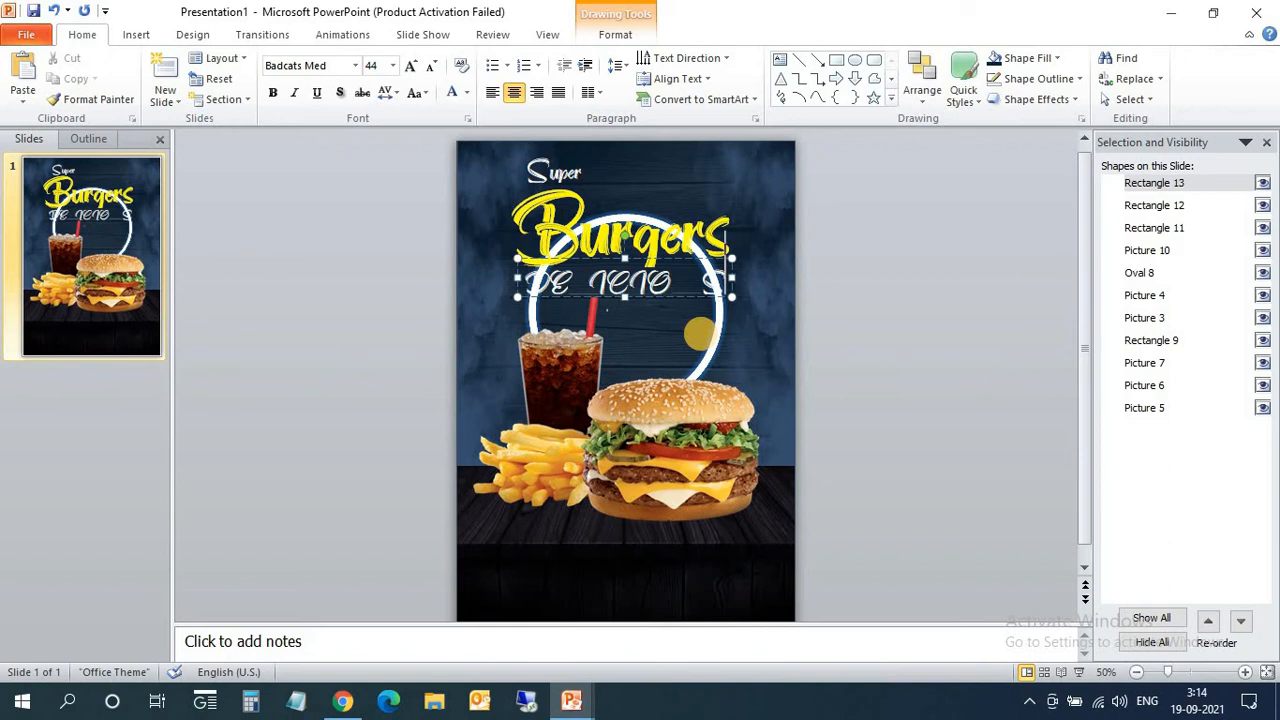
# - Change the font of the whole "DELICIOUS" text to Cooper Black
pyautogui.hotkey('ctrl', 'a')
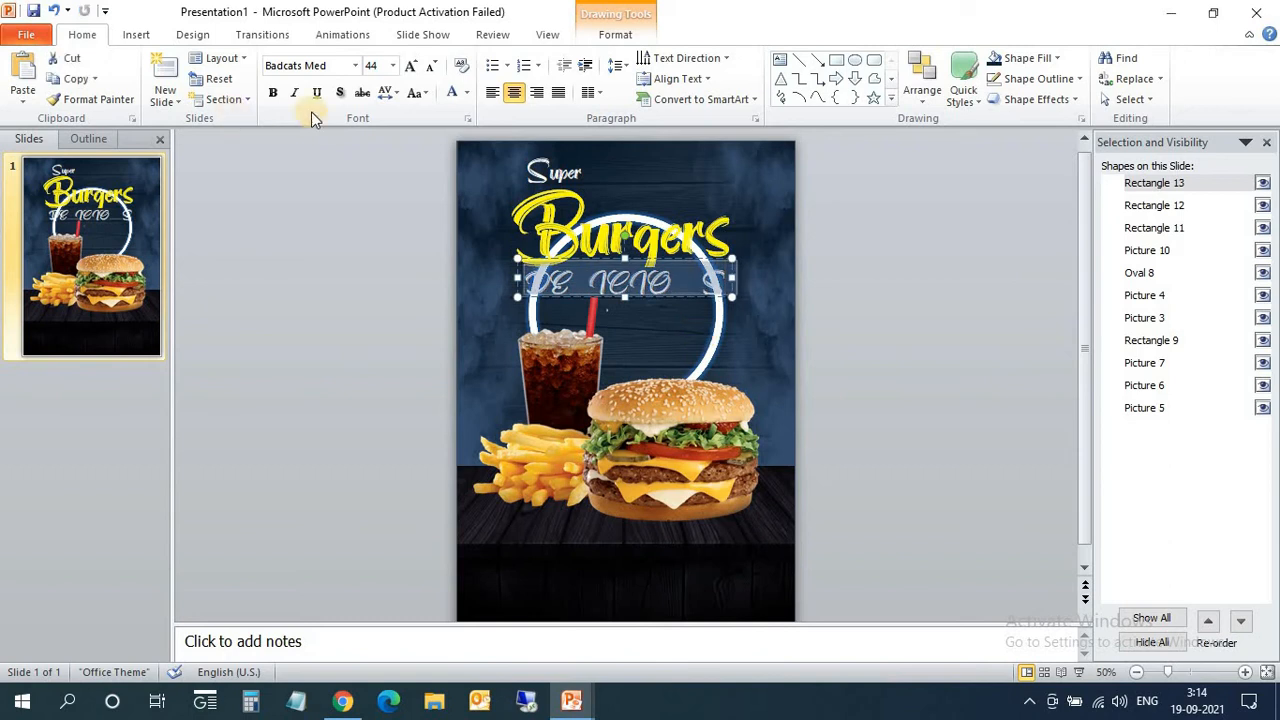
pyautogui.click(355, 66)
pyautogui.write('coo')
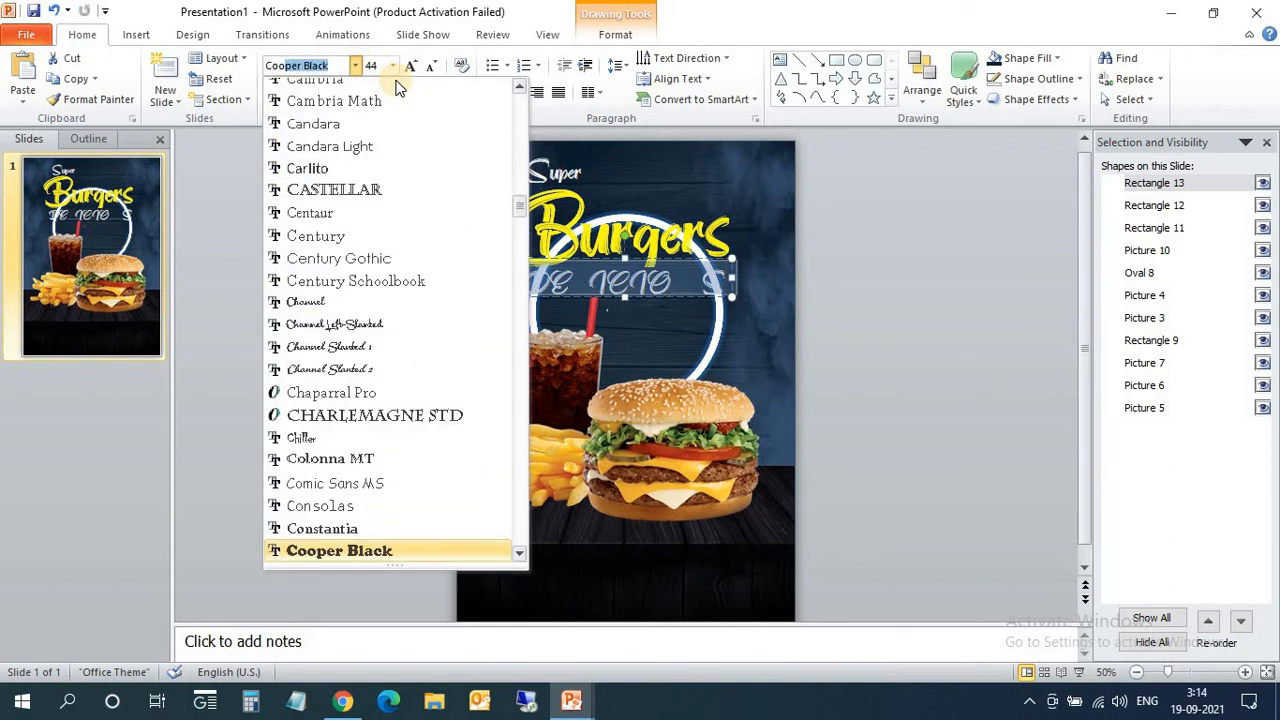
pyautogui.click(417, 552)
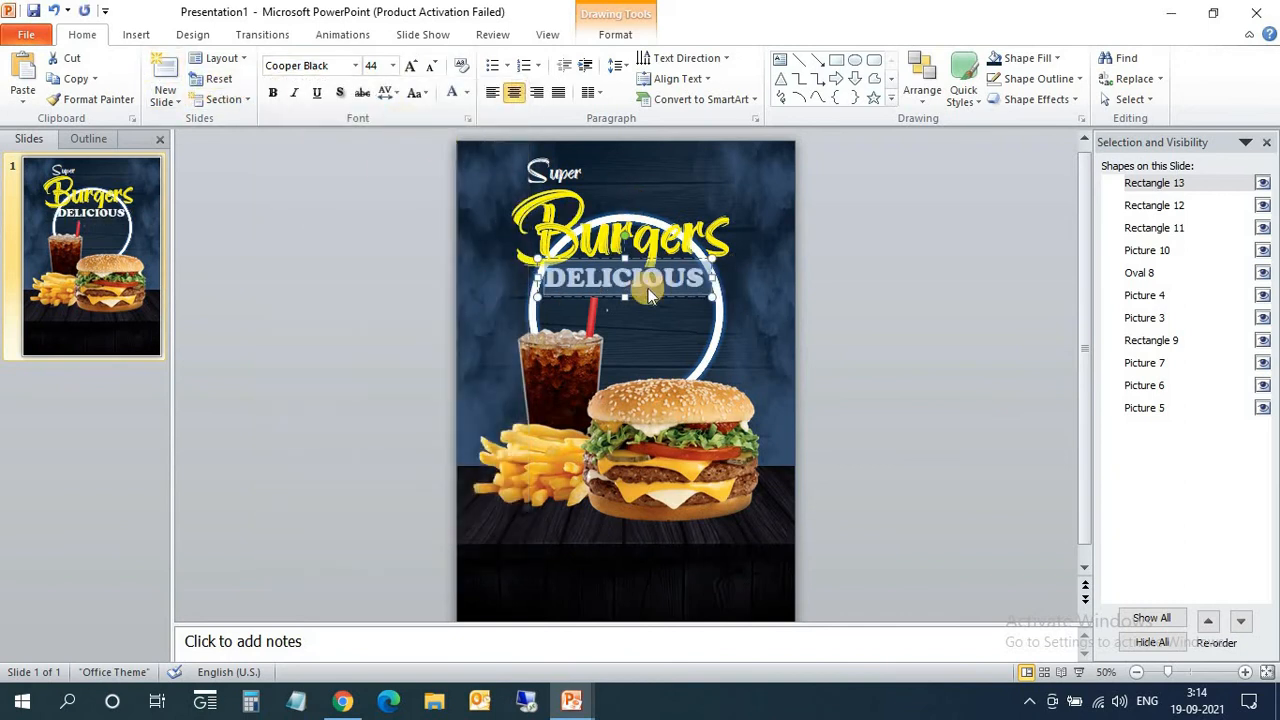
# - Move "DELICIOUS" just above the lowercase letters of the Burgers title and reduce its font size to 36
pyautogui.moveTo(653, 297); pyautogui.dragTo(677, 186)
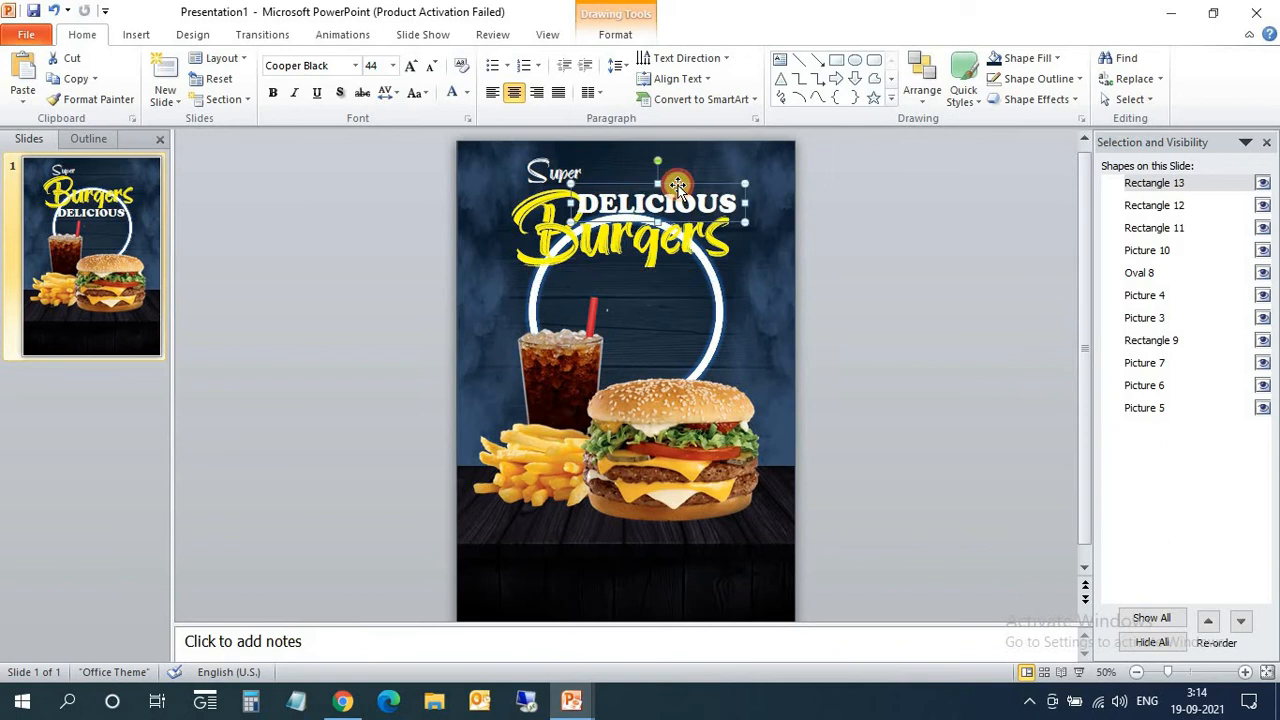
pyautogui.click(431, 70)
pyautogui.click(431, 70)
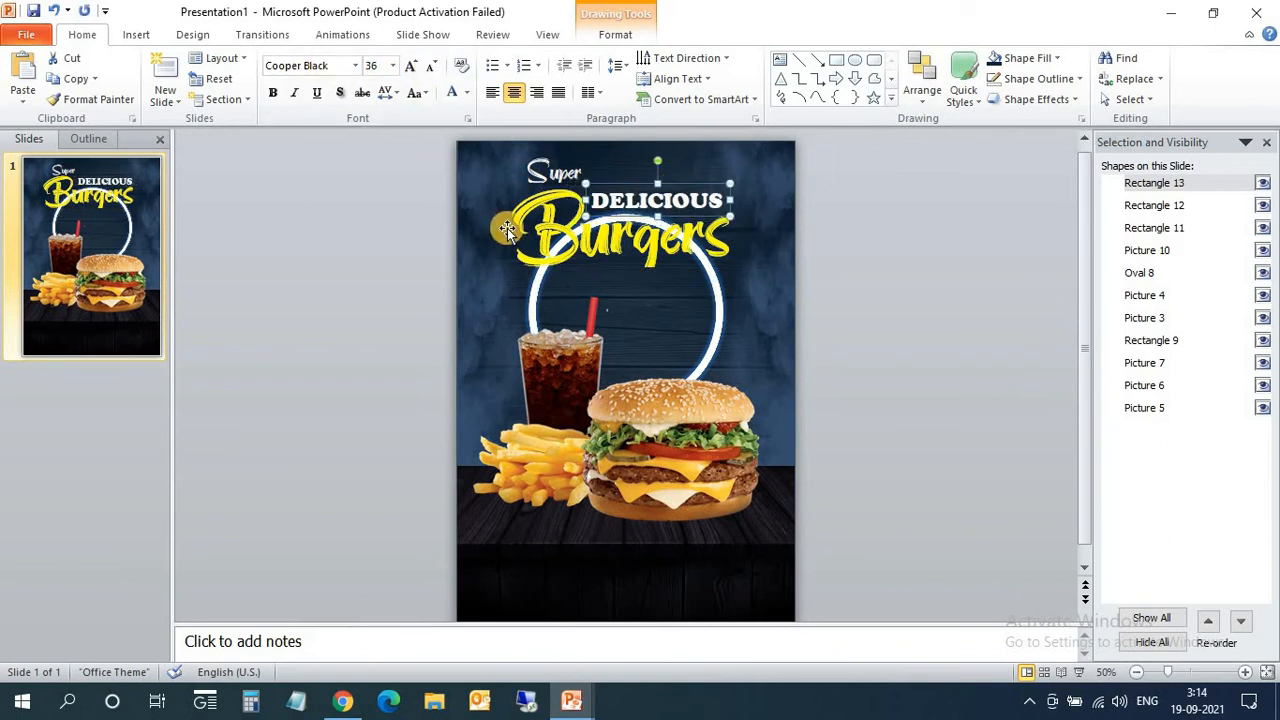
# - Fine-tune the "DELICIOUS" text's position slightly down and to the left above the Burgers title
pyautogui.press('Down')
pyautogui.press('Down')
pyautogui.press('Left')
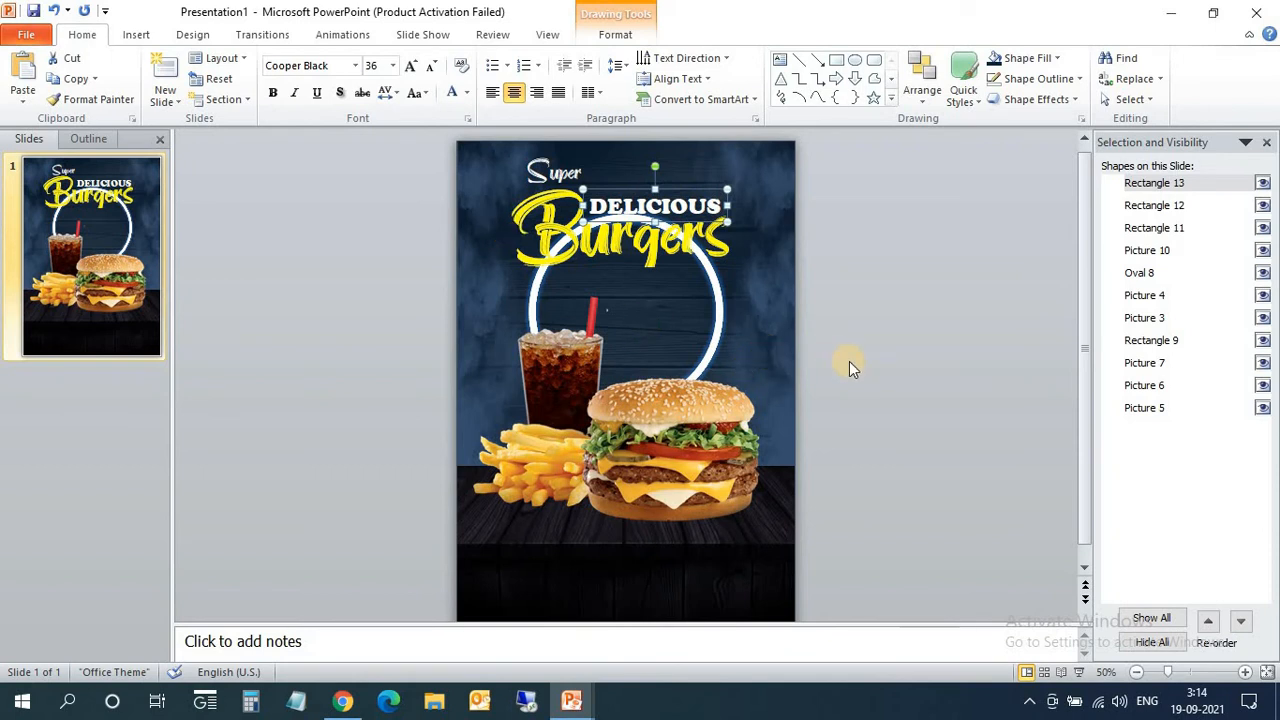
pyautogui.press('Down')
pyautogui.press('Up')
pyautogui.press('Up')
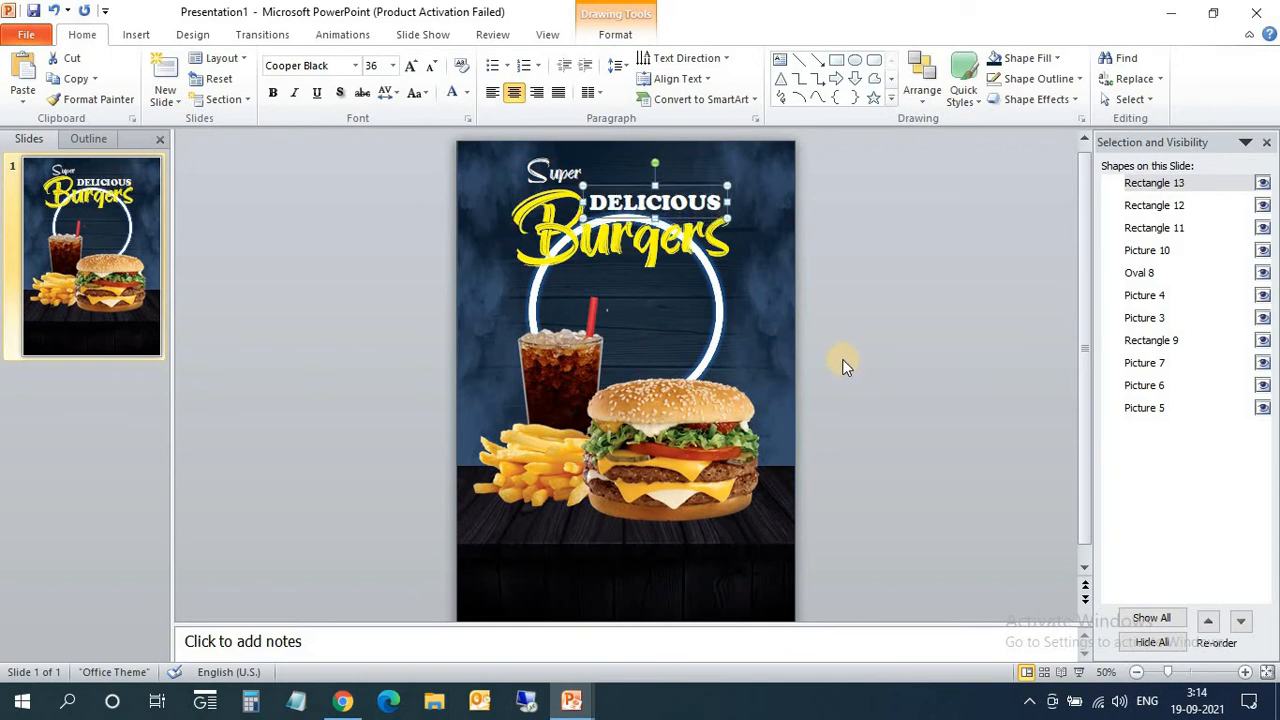
# - Set the Burgers title's font size to 146
pyautogui.click(620, 240)
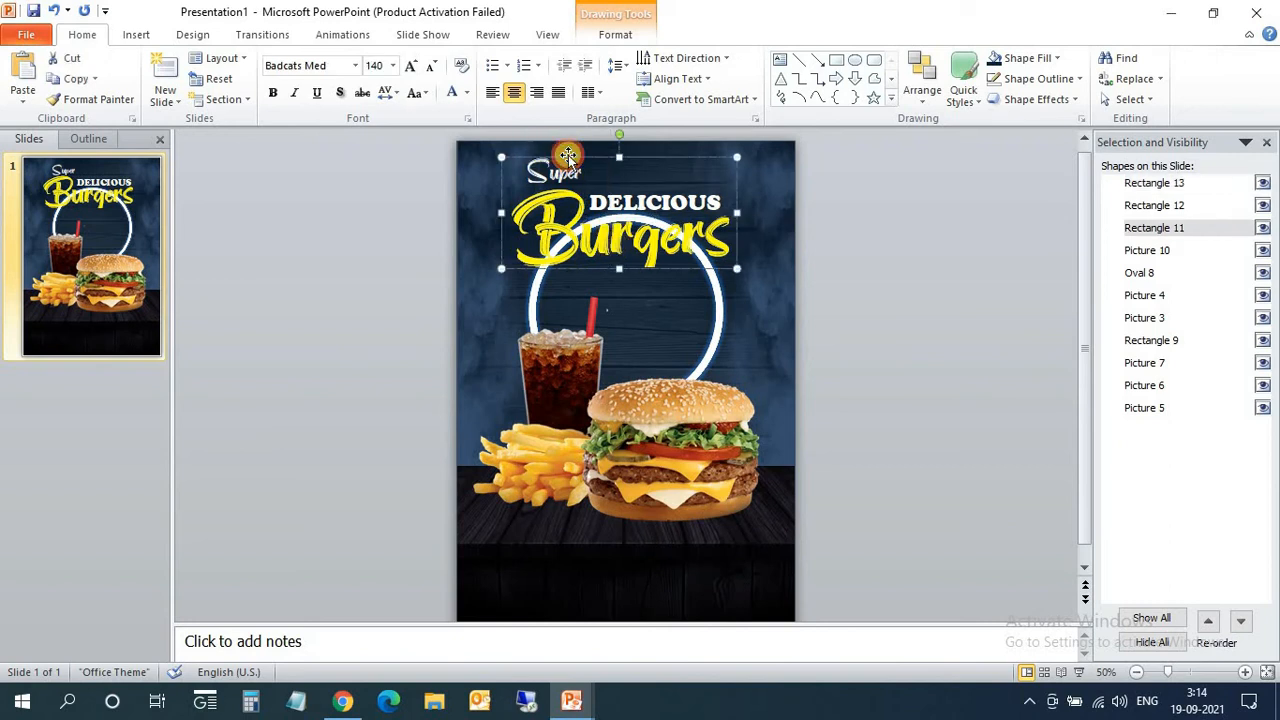
pyautogui.click(369, 65)
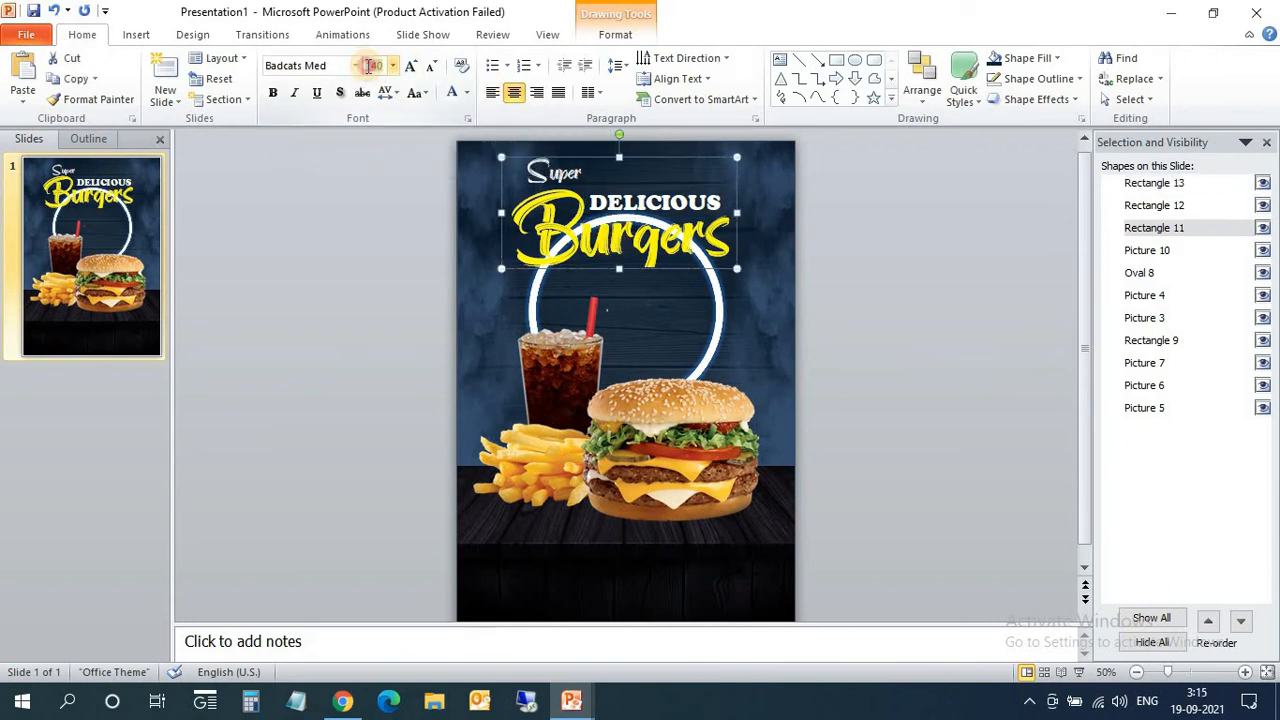
pyautogui.press('Return')
pyautogui.click(795, 320)
pyautogui.click(626, 252)
pyautogui.click(606, 151)
pyautogui.click(600, 157)
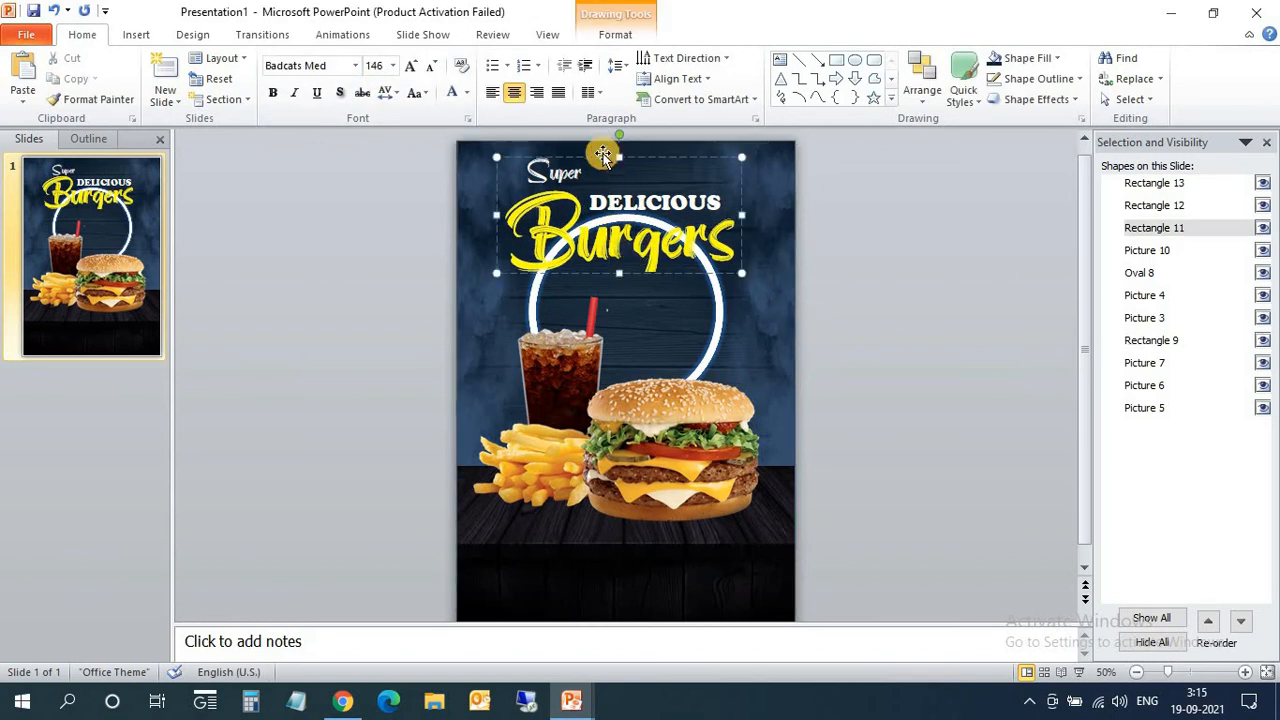
# - Nudge the Burgers title slightly upward so it sits close beneath "DELICIOUS"
pyautogui.press('Up')
pyautogui.press('Up')
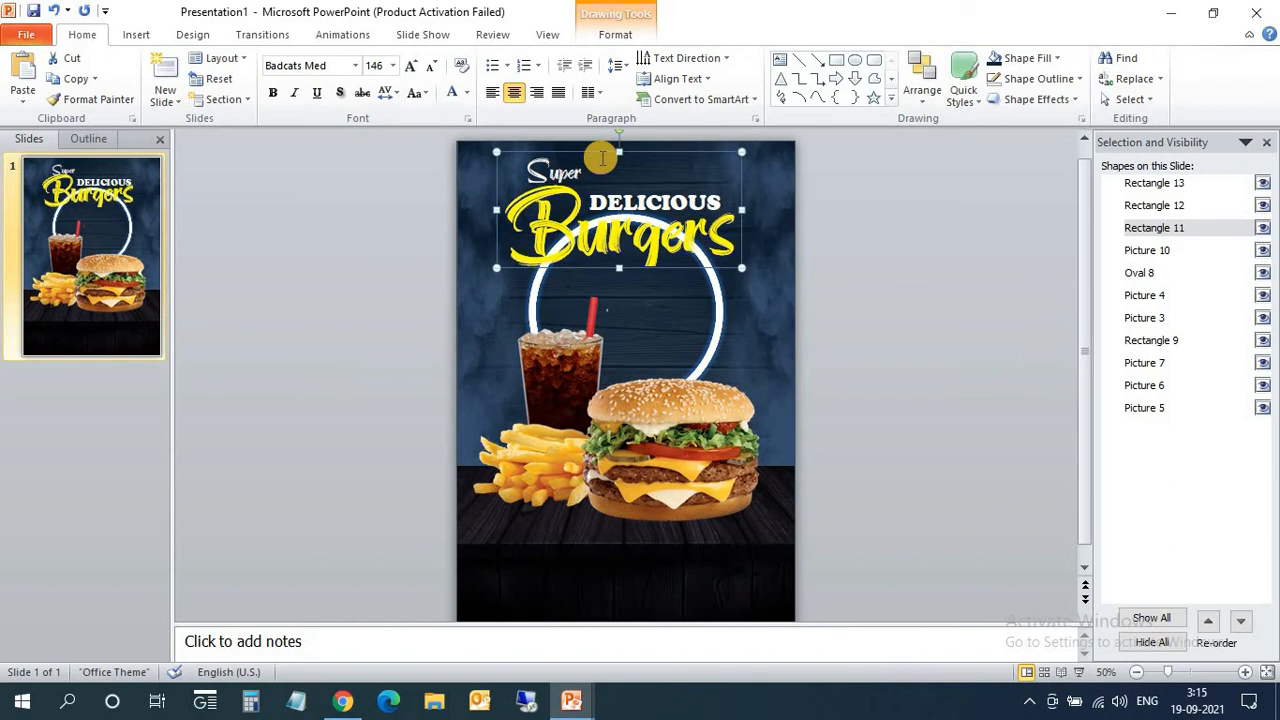
pyautogui.press('Down')
pyautogui.press('Down')
pyautogui.press('Up')
pyautogui.press('Up')
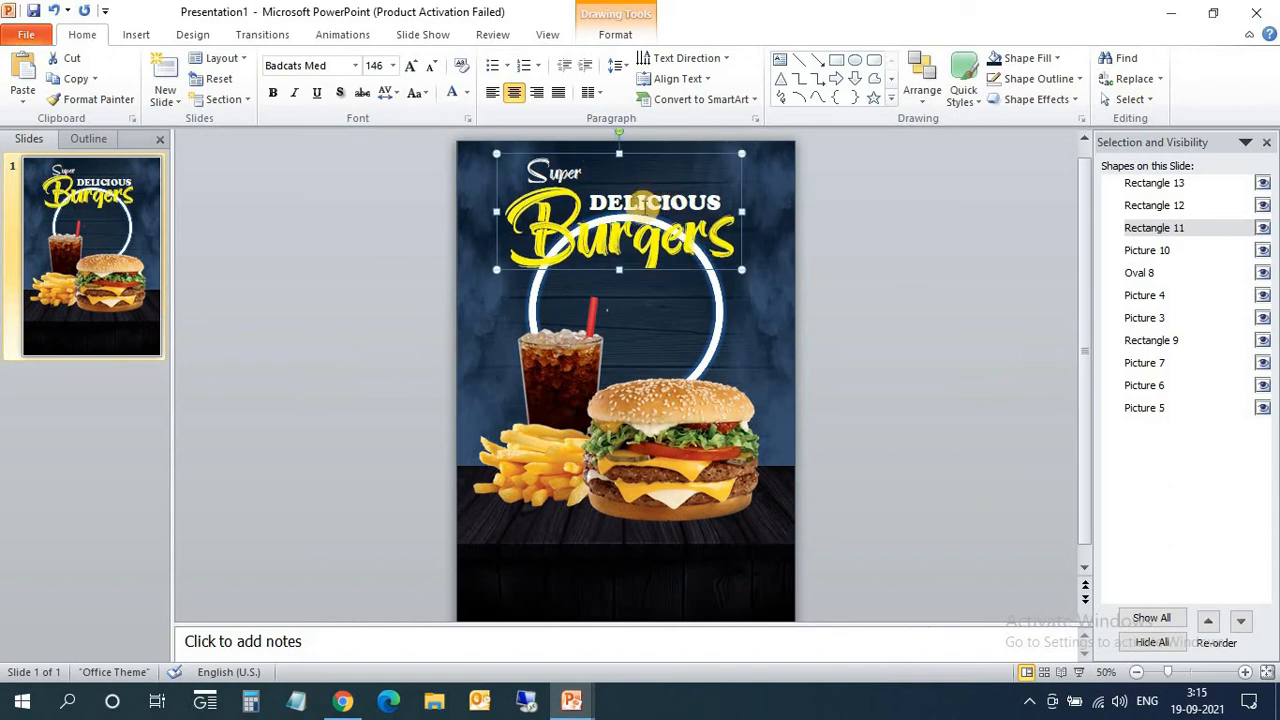
# - Shift the "DELICIOUS" text slightly left to align it over the enlarged Burgers title
pyautogui.click(636, 194)
pyautogui.press('Left')
pyautogui.press('Left')
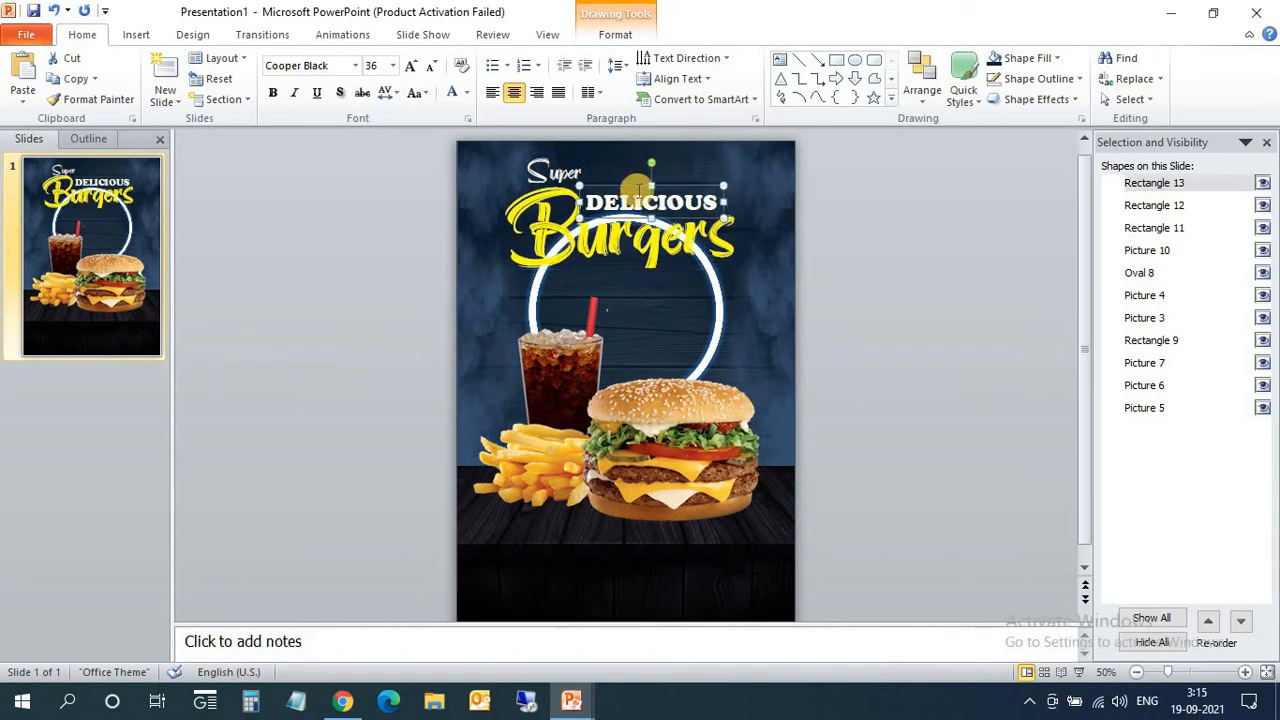
pyautogui.press('Right')
pyautogui.press('Right')
pyautogui.click(885, 310)
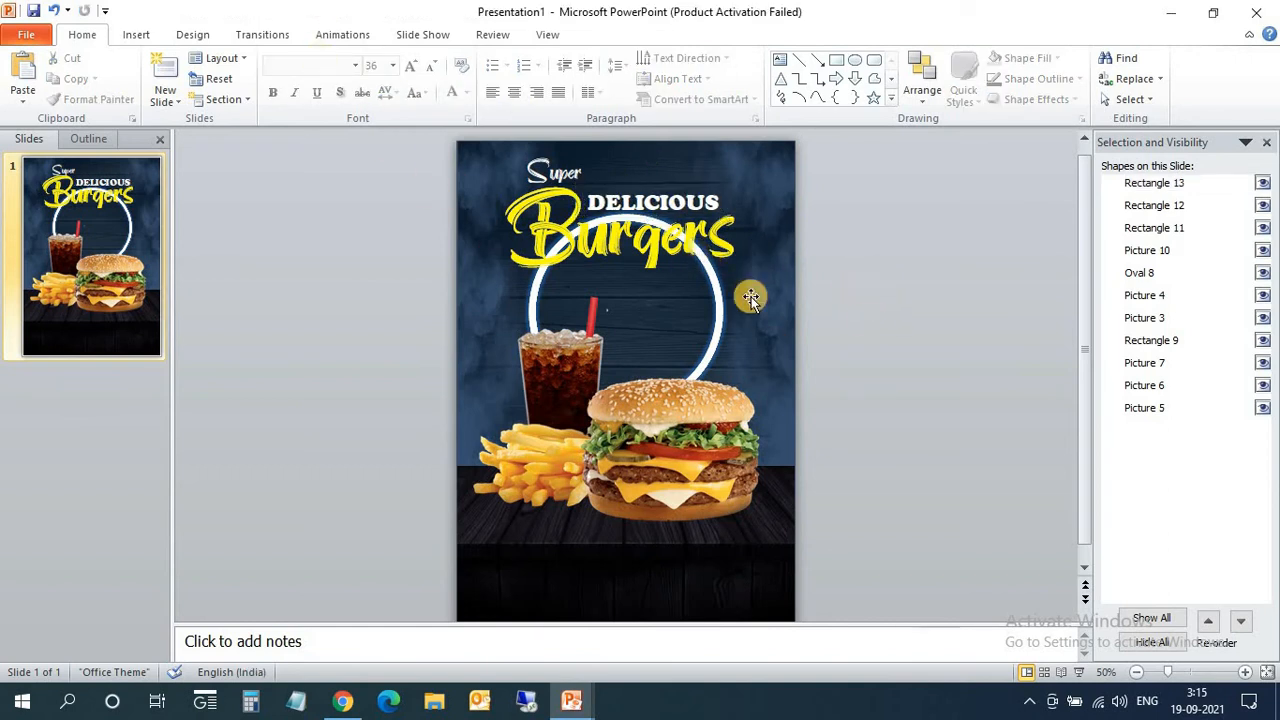
pyautogui.click(644, 232)
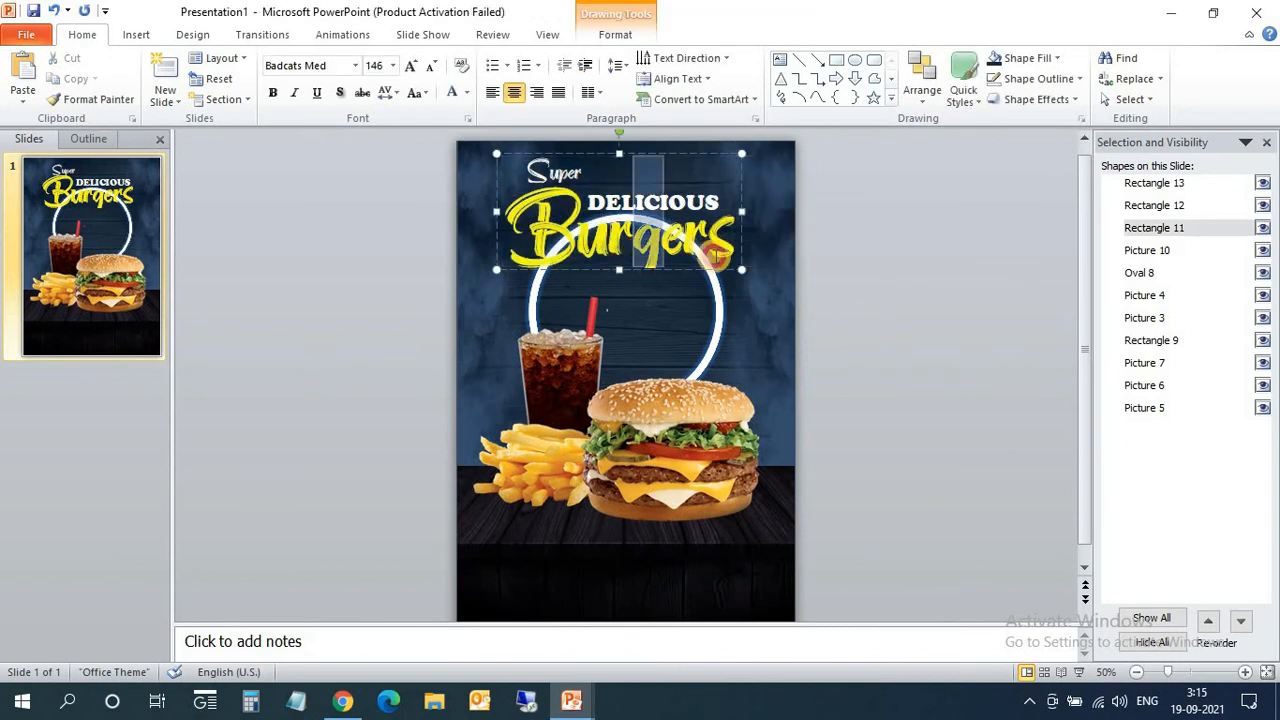
pyautogui.click(804, 357)
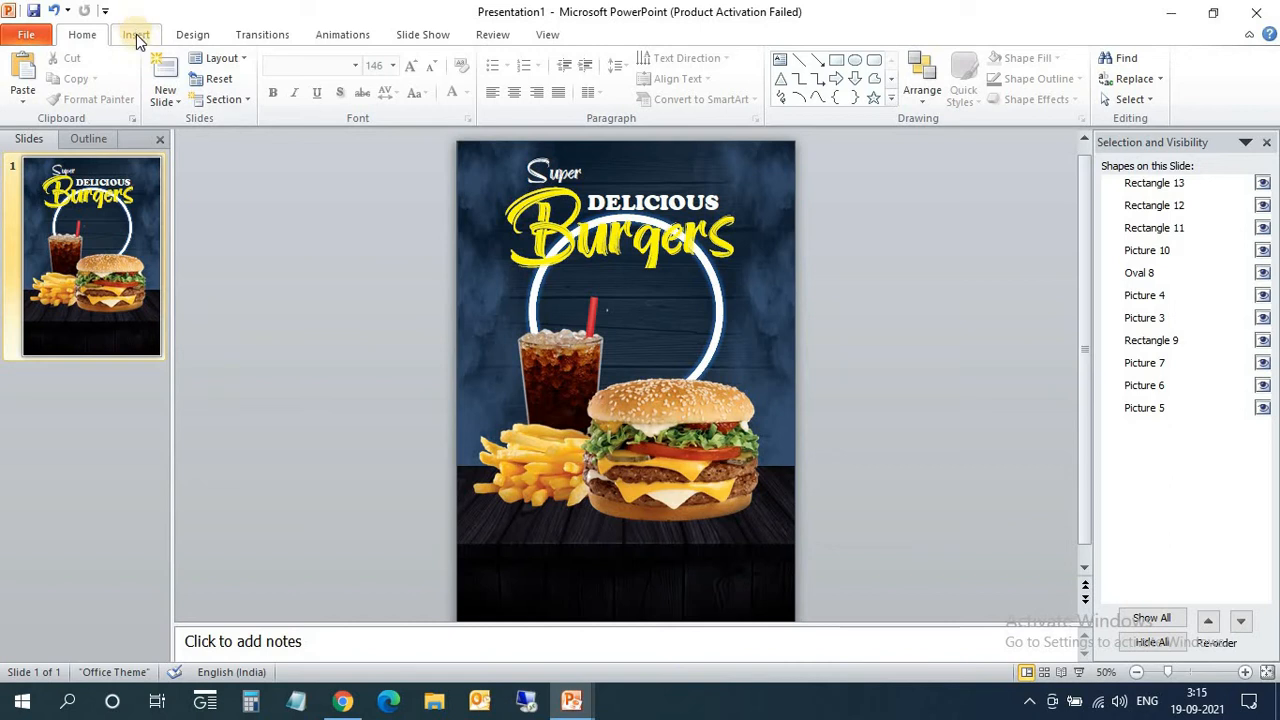
# - Insert the brush-stroke picture from file and place it across the slide between the title and the burger
pyautogui.click(138, 36)
pyautogui.click(66, 85)
pyautogui.scroll(-2, 460, 275)
pyautogui.scroll(1, 436, 279)
pyautogui.click(212, 162)
pyautogui.click(474, 418)
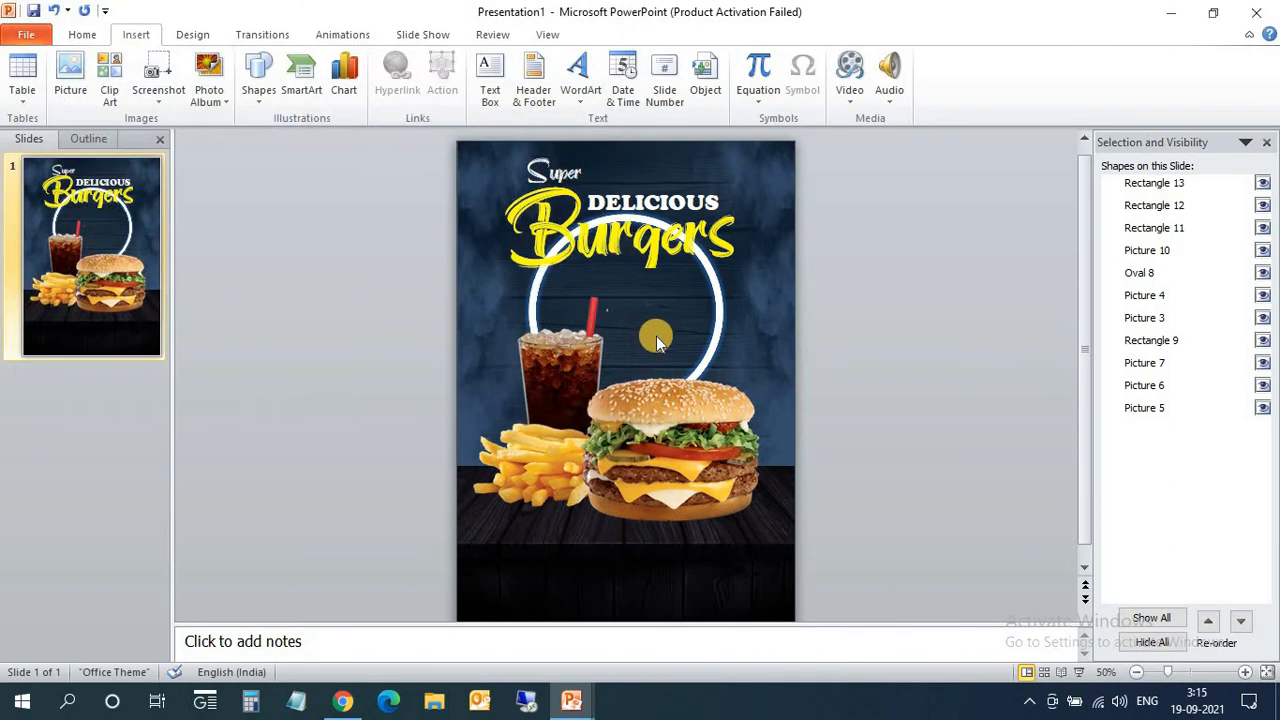
pyautogui.moveTo(639, 378); pyautogui.dragTo(671, 318)
# - Recolor the brush-stroke picture white and flip it horizontally
pyautogui.click(200, 100)
pyautogui.click(153, 90)
pyautogui.click(153, 90)
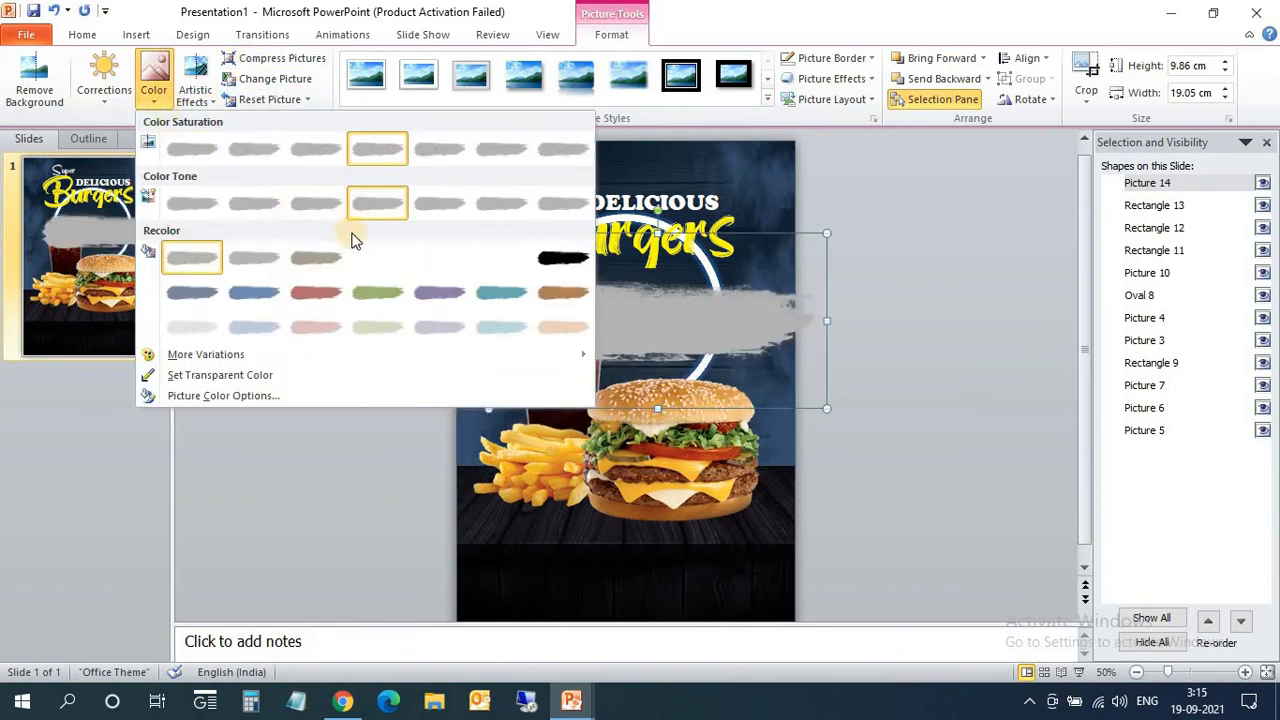
pyautogui.click(377, 258)
pyautogui.click(1030, 99)
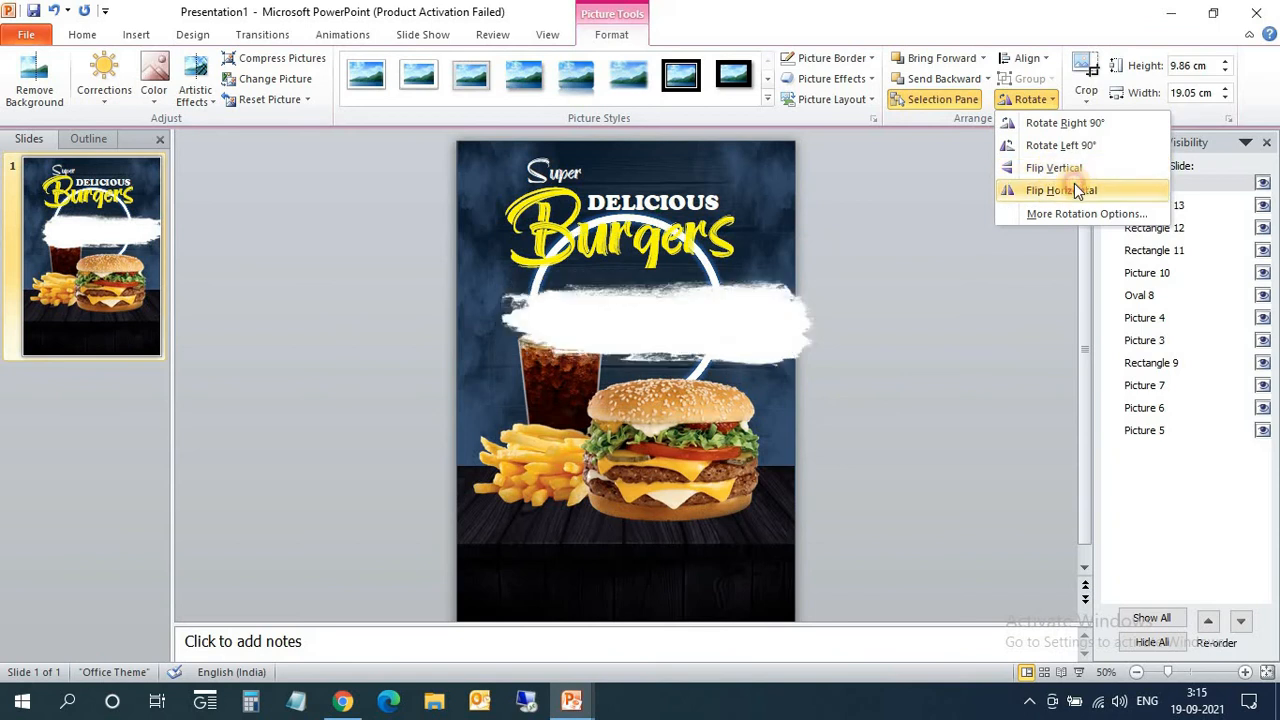
pyautogui.click(1075, 188)
# - Tilt the brush stroke slightly counterclockwise, shrink it to about 6.75 × 13.05 cm and move it under the Burgers title
pyautogui.moveTo(657, 210); pyautogui.dragTo(630, 215)
pyautogui.moveTo(807, 202); pyautogui.dragTo(697, 277)
pyautogui.moveTo(657, 348); pyautogui.dragTo(741, 276)
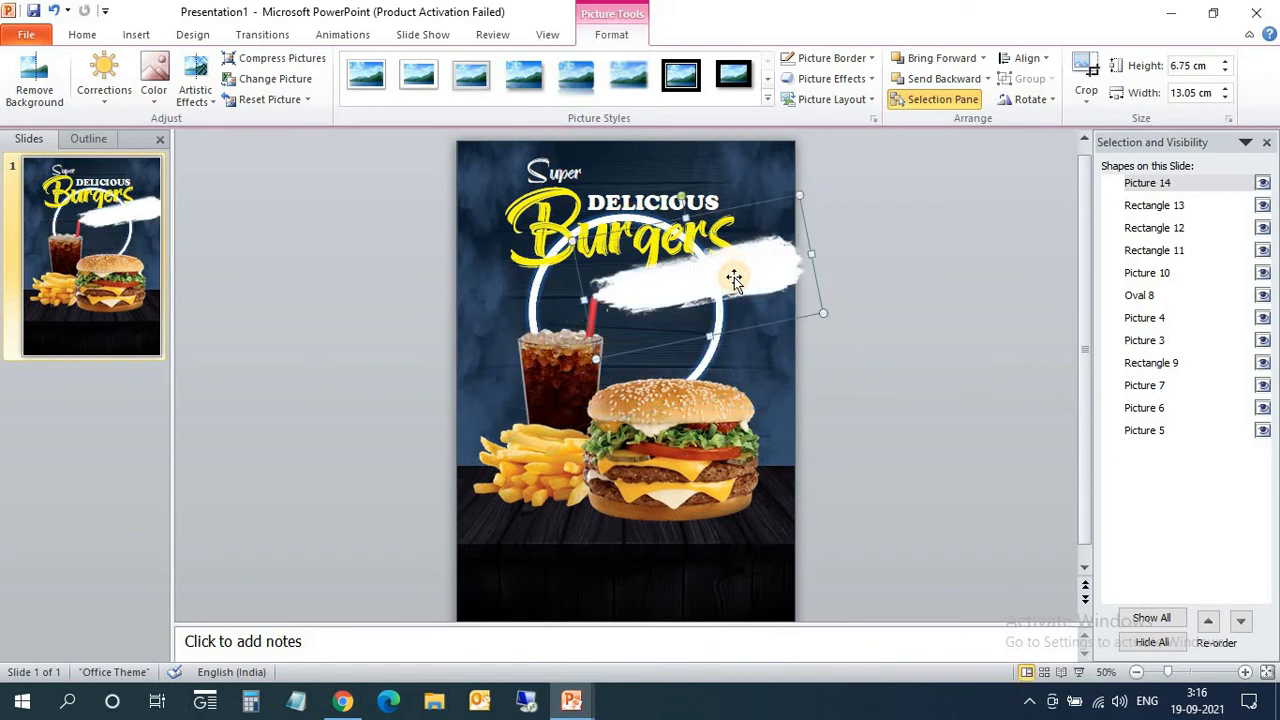
# - Shrink the brush stroke to about 5.56 × 10.75 cm and reposition it under the end of the Burgers title
pyautogui.moveTo(801, 195); pyautogui.dragTo(726, 241)
pyautogui.moveTo(727, 286); pyautogui.dragTo(738, 263)
pyautogui.press('Down')
pyautogui.press('Down')
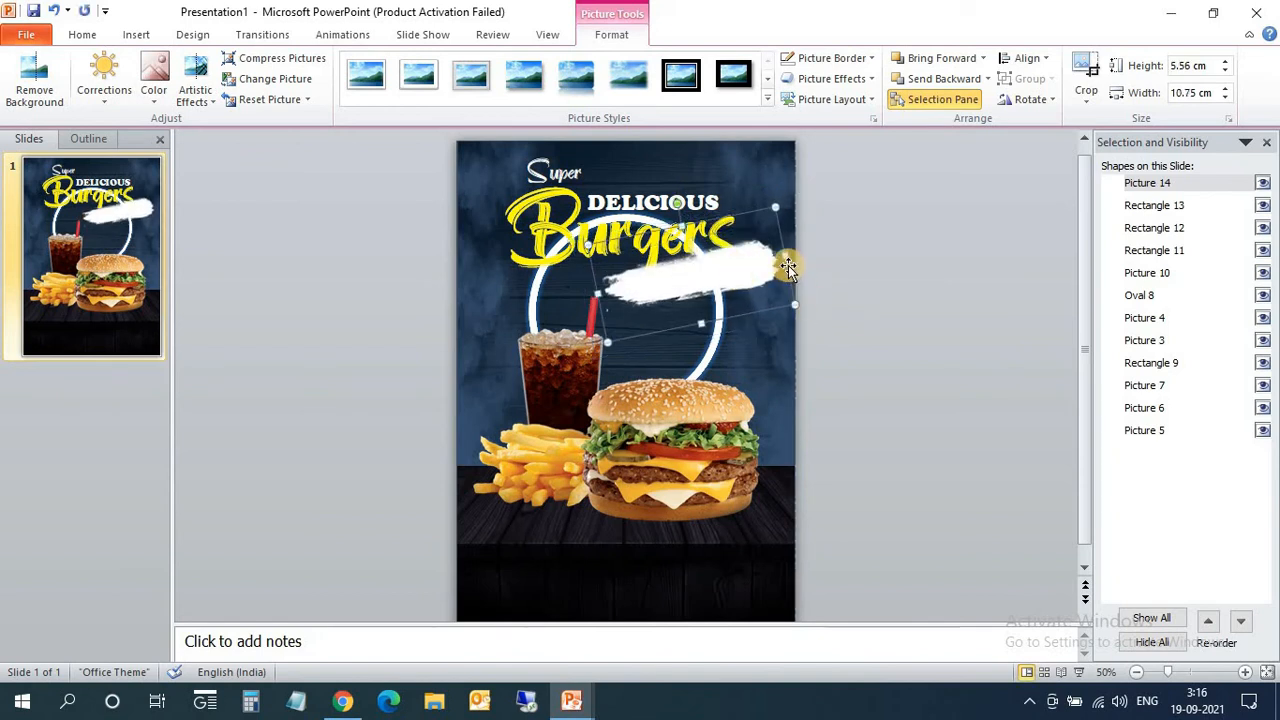
# - Narrow the brush stroke to about 8.86 cm wide and shift it right under the end of the title
pyautogui.moveTo(787, 256); pyautogui.dragTo(754, 274)
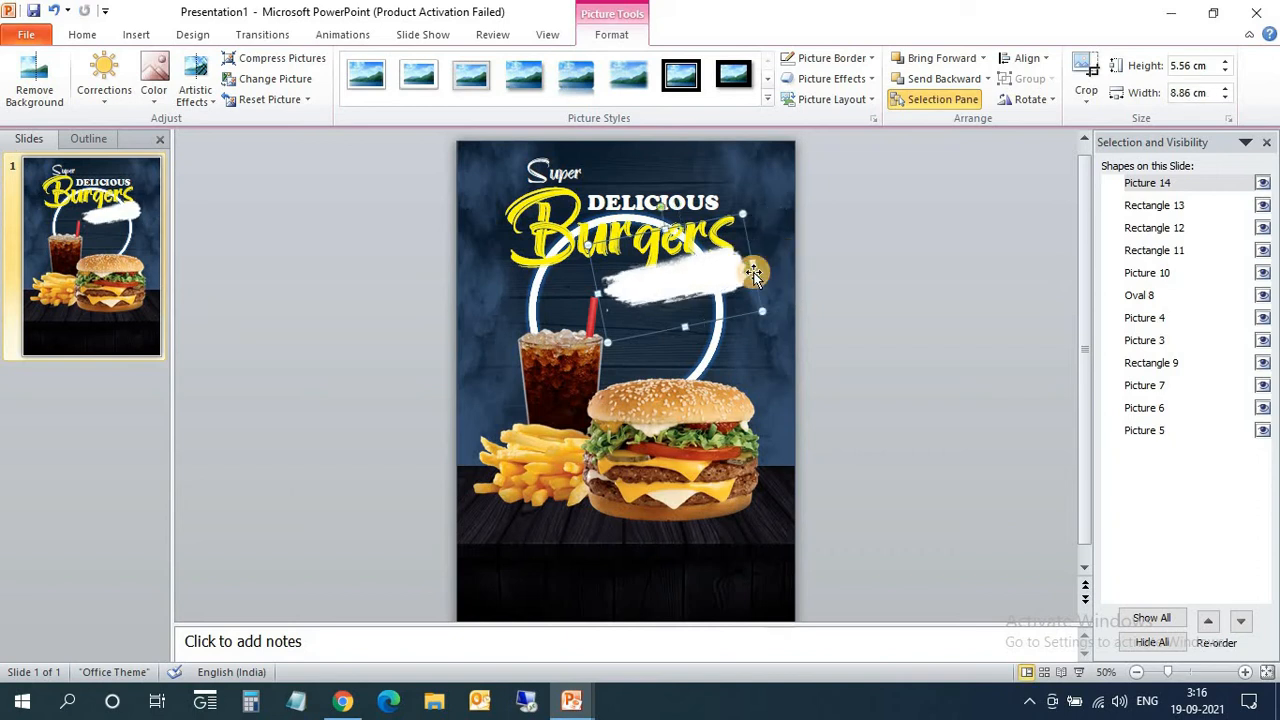
pyautogui.press('Right')
pyautogui.press('Right')
pyautogui.press('Right')
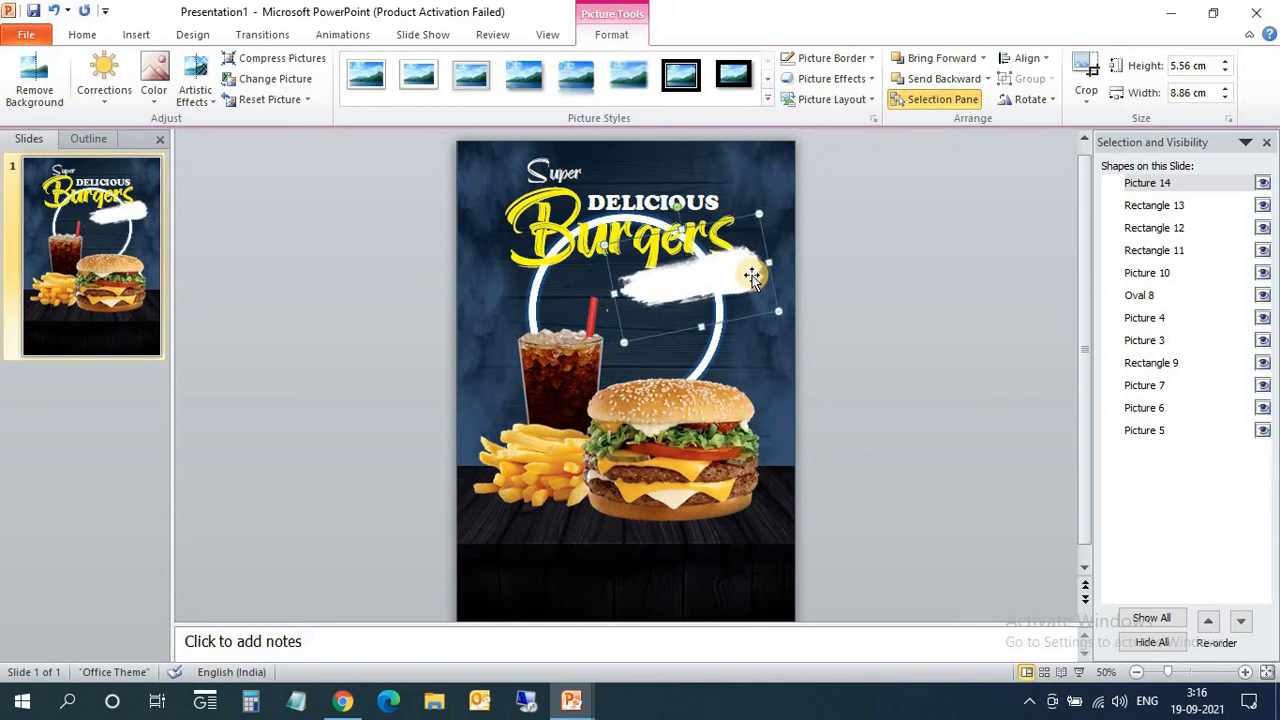
pyautogui.moveTo(736, 278); pyautogui.dragTo(736, 274)
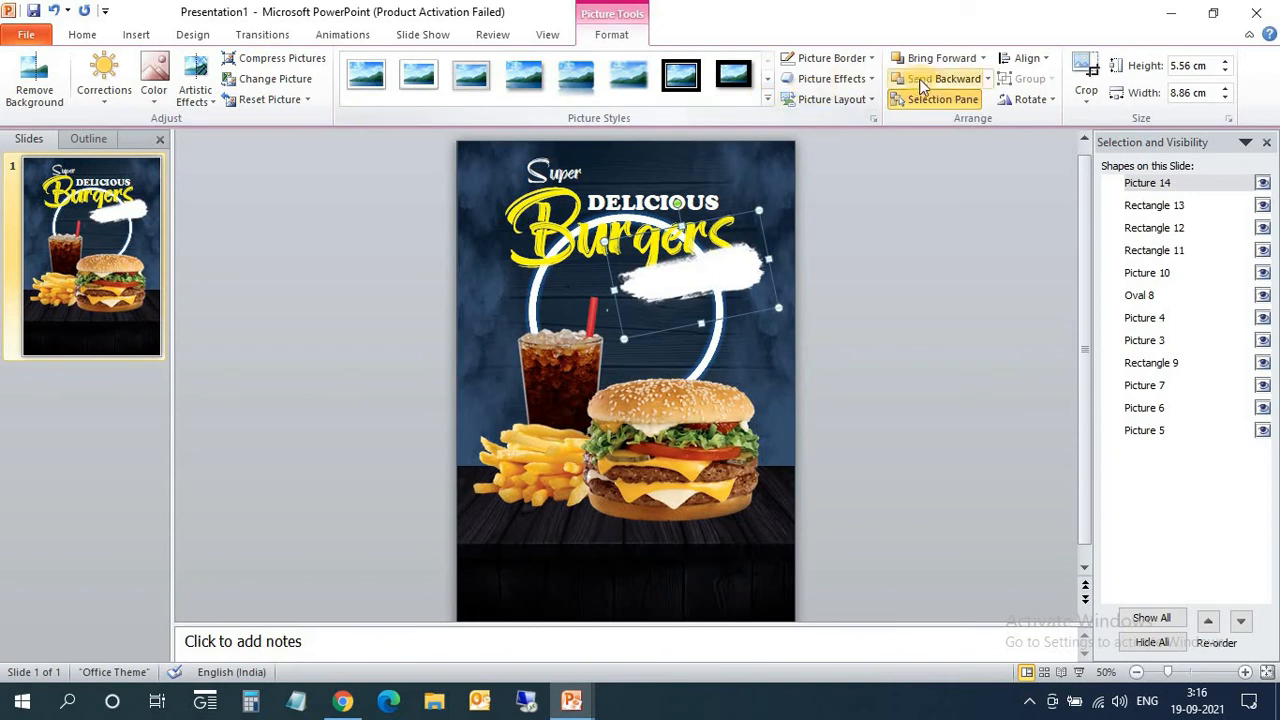
# - Send the brush stroke backward behind the Burgers title, the white ring and Picture 4
pyautogui.click(922, 80)
pyautogui.click(926, 79)
pyautogui.click(850, 180)
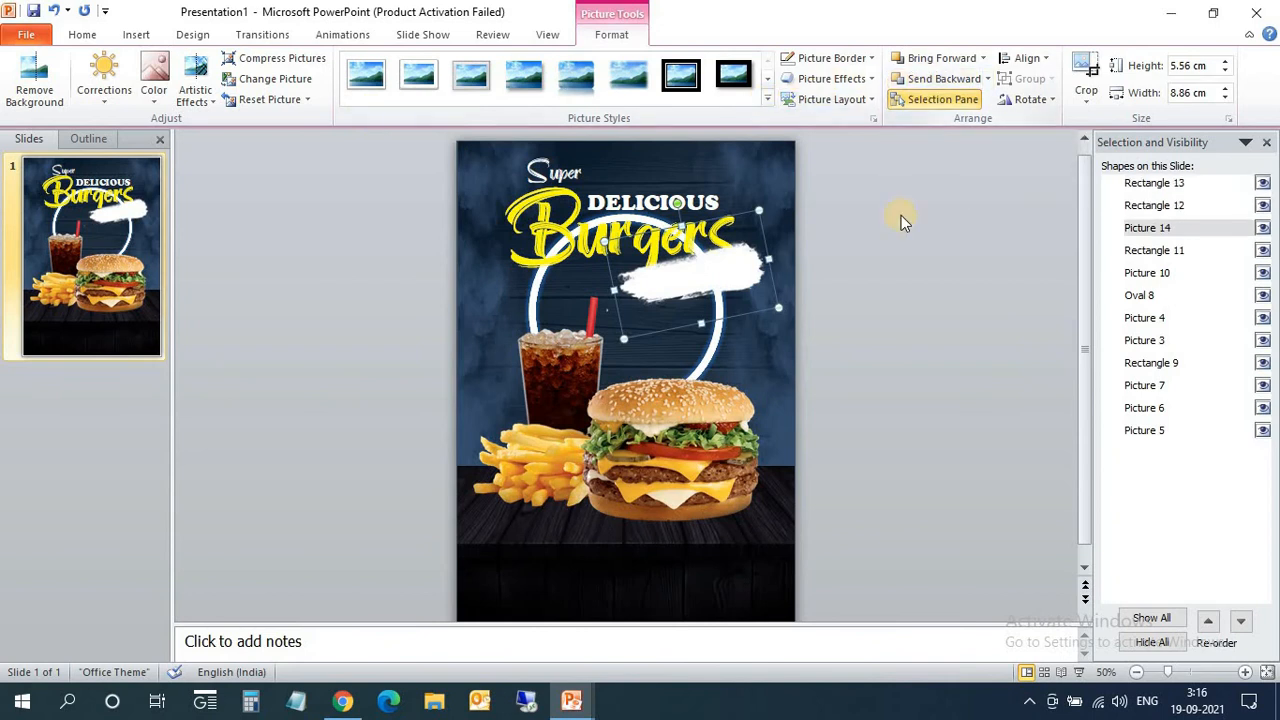
pyautogui.click(719, 265)
pyautogui.click(935, 80)
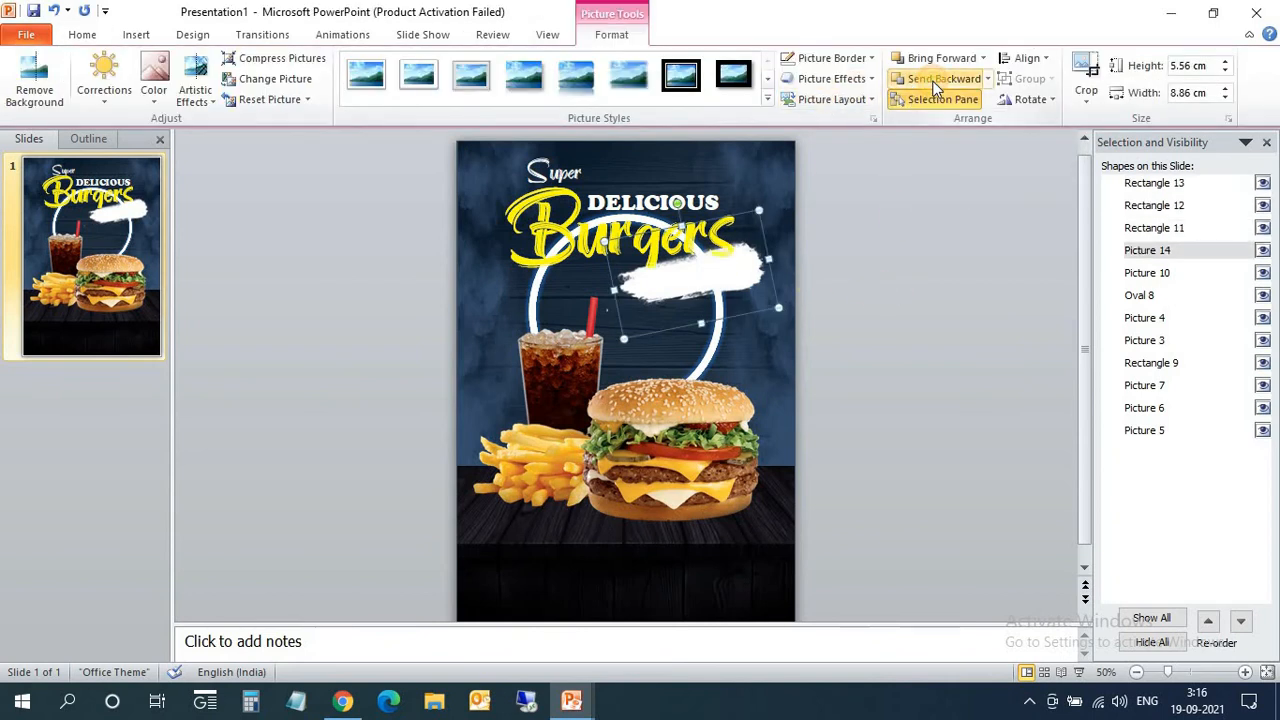
pyautogui.click(935, 80)
pyautogui.click(935, 80)
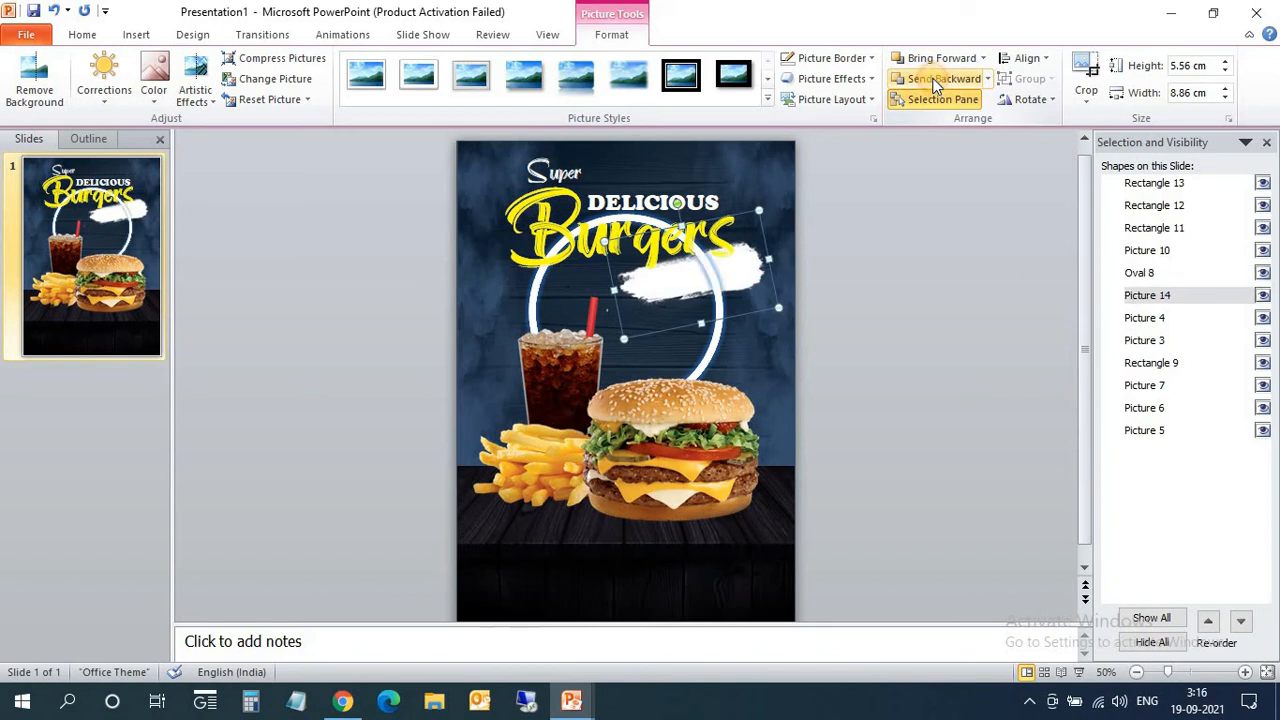
pyautogui.click(935, 80)
pyautogui.click(857, 370)
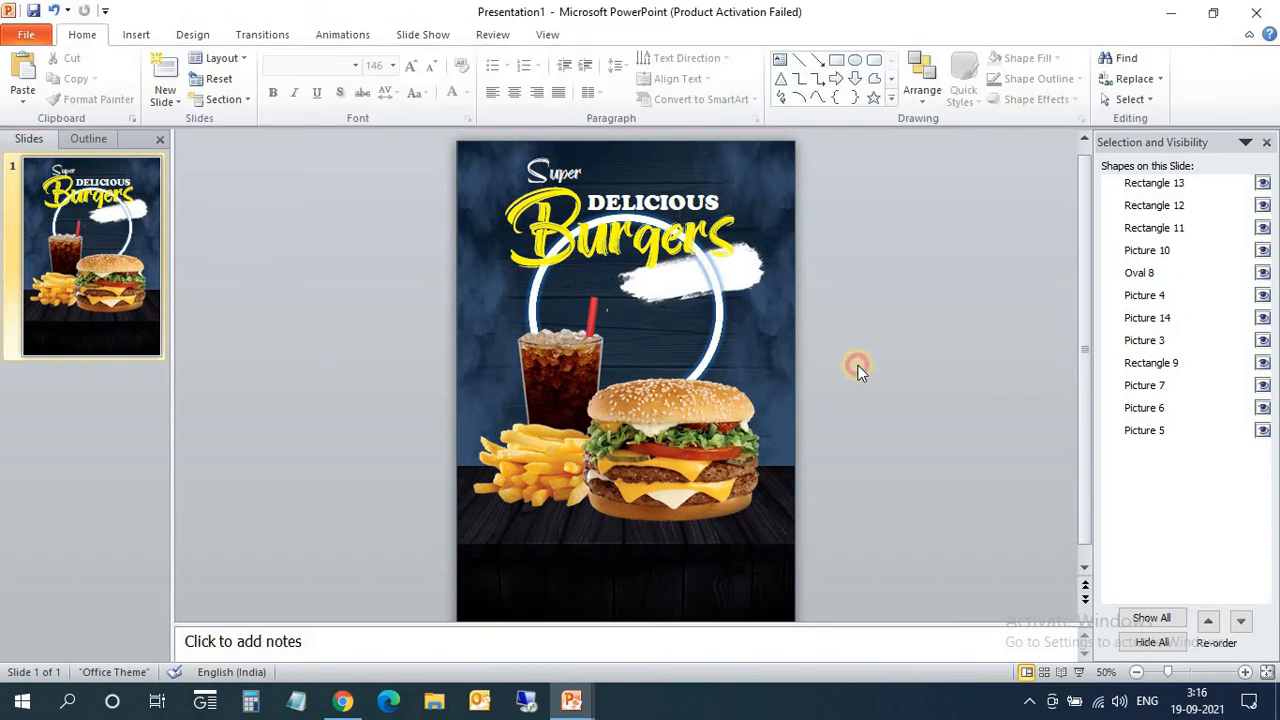
# - Send the white ring backward behind Picture 4 and the brush stroke
pyautogui.click(660, 284)
pyautogui.doubleClick(654, 259)
pyautogui.press('Escape')
pyautogui.press('Escape')
pyautogui.click(744, 265)
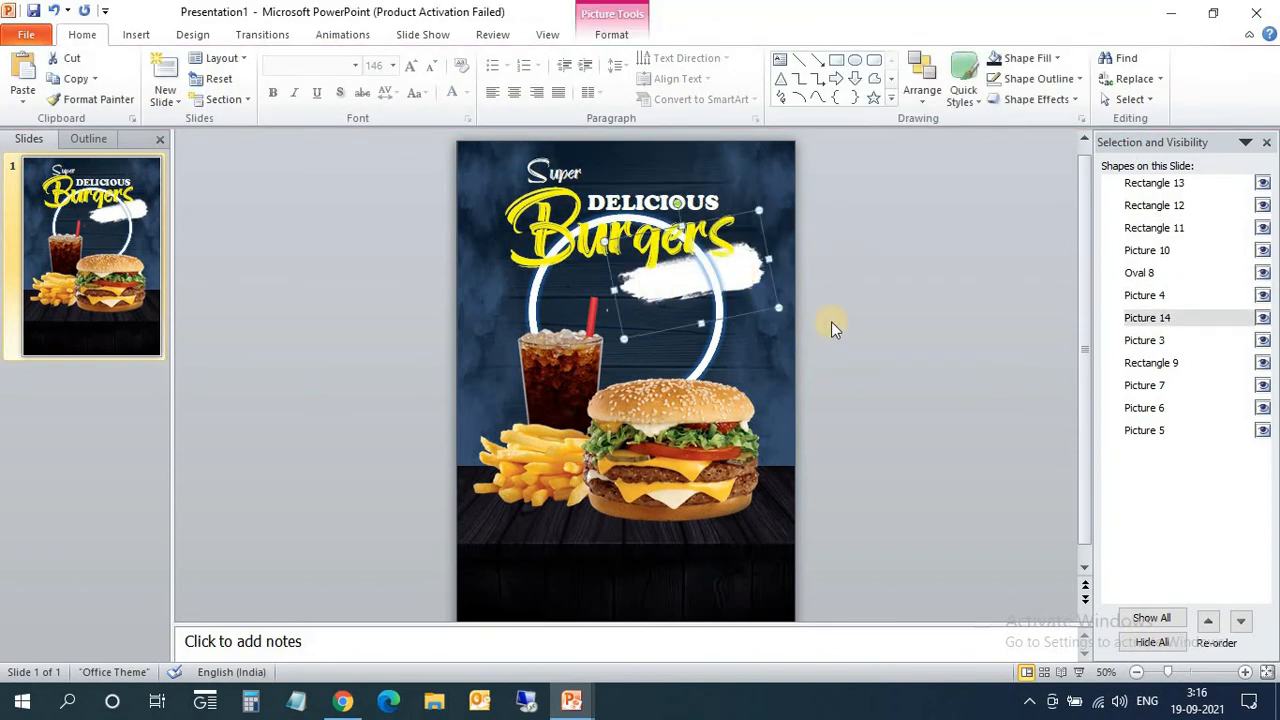
pyautogui.click(1143, 273)
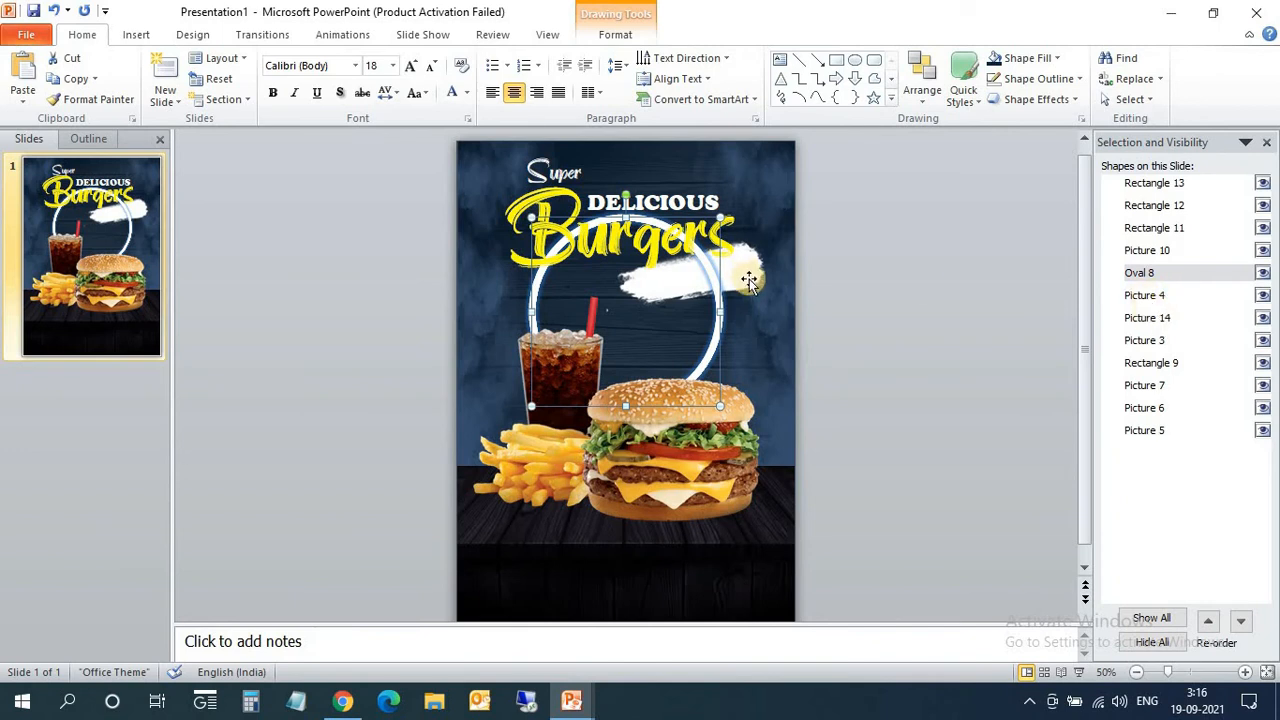
pyautogui.click(610, 33)
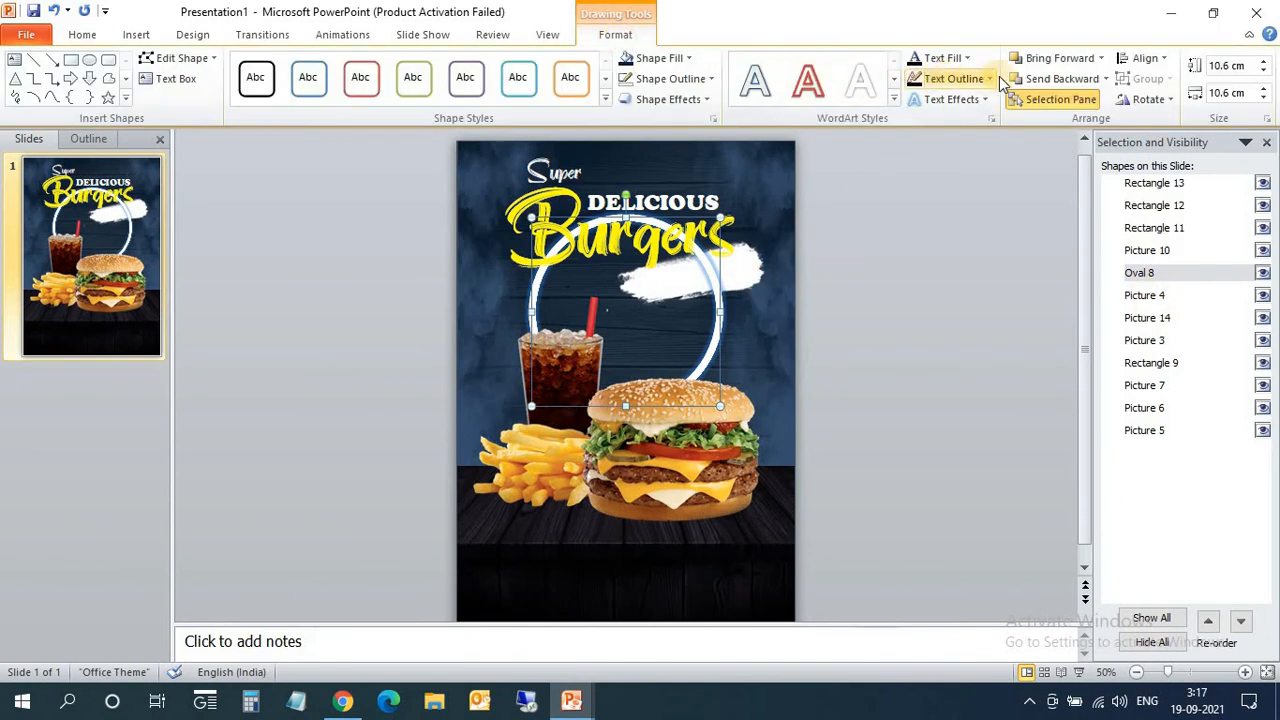
pyautogui.click(1046, 79)
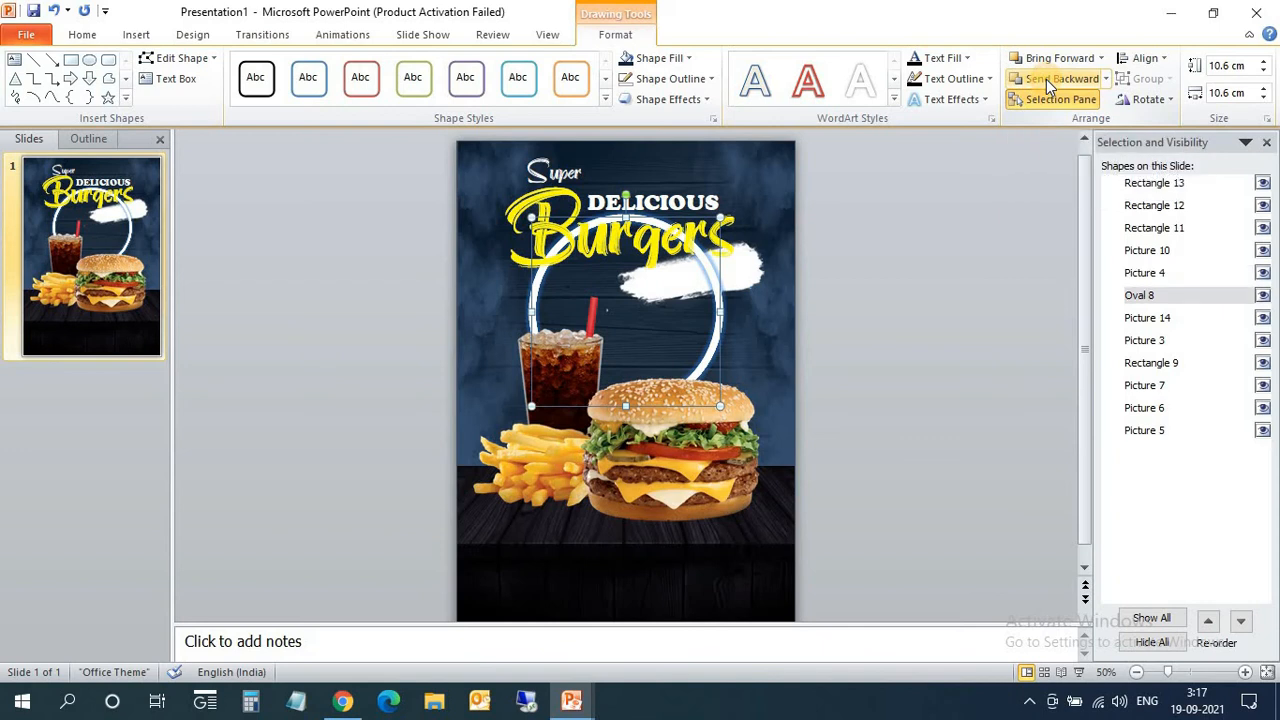
pyautogui.click(1046, 79)
pyautogui.click(879, 438)
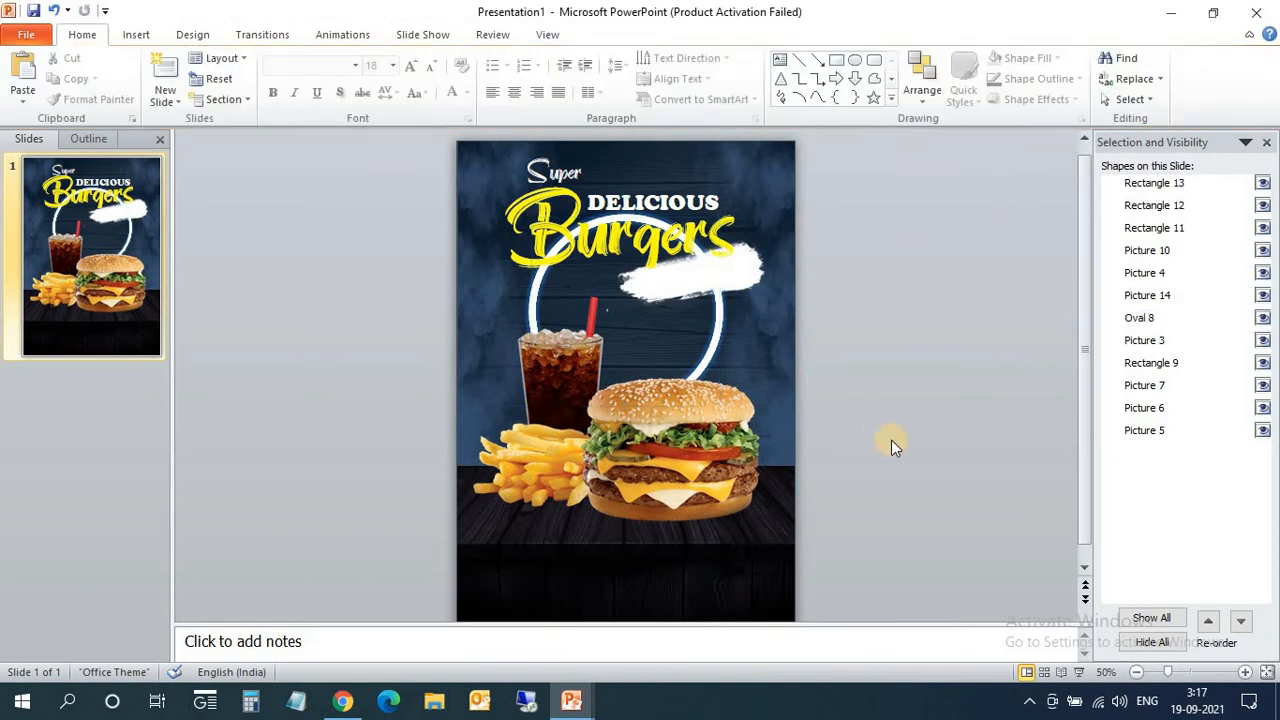
pyautogui.click(624, 260)
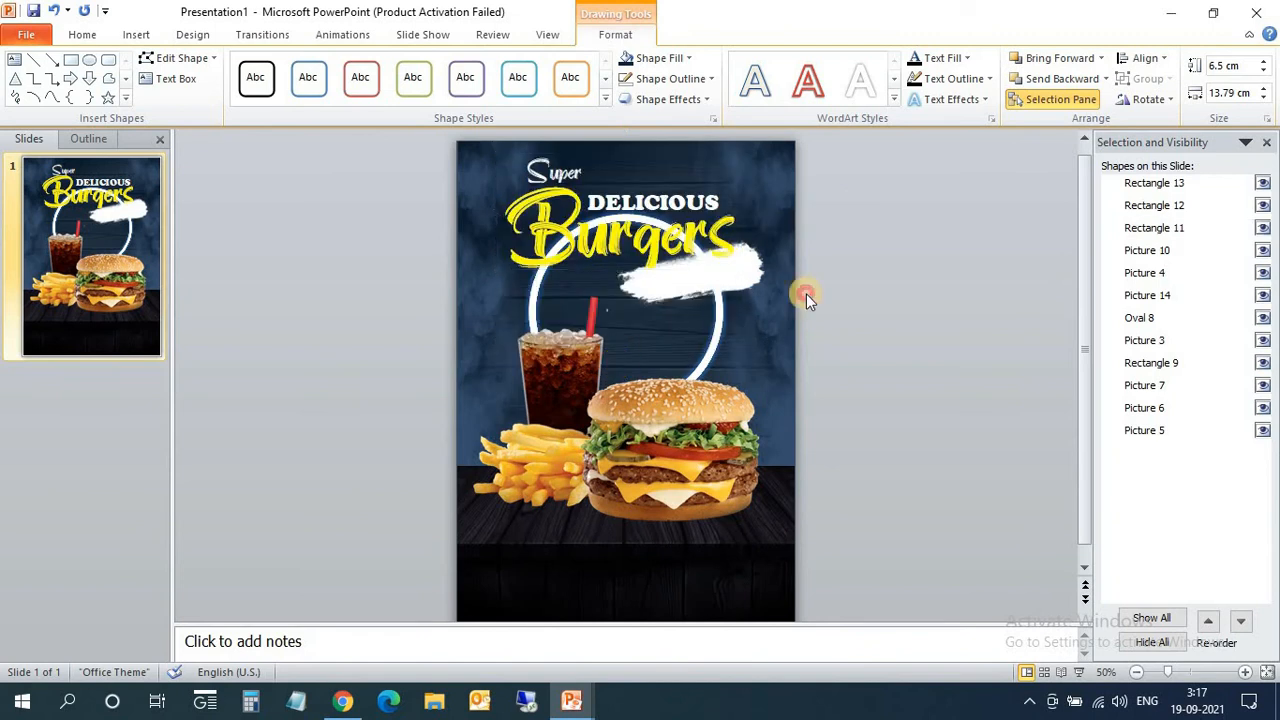
pyautogui.doubleClick(696, 253)
pyautogui.click(907, 331)
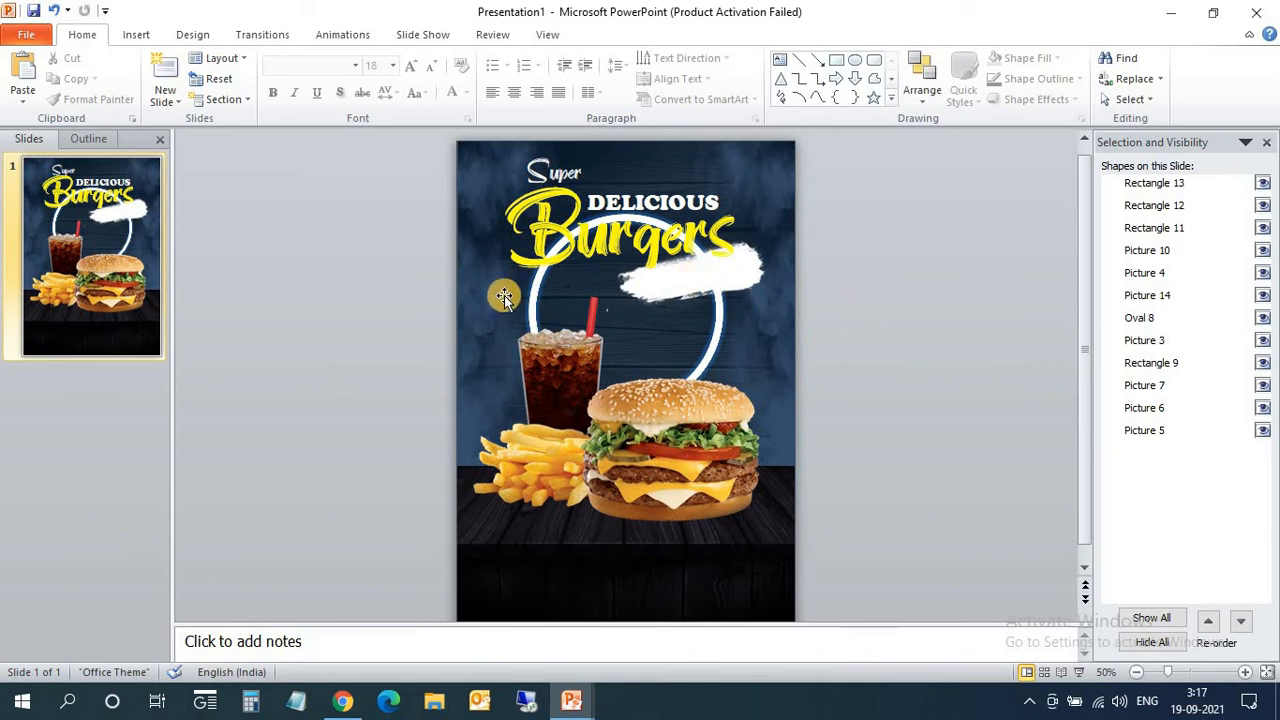
# - Duplicate the DELICIOUS text, recolor the copy black, move it onto the brush stroke and change its wording to "BEST DEAL"
pyautogui.click(626, 188)
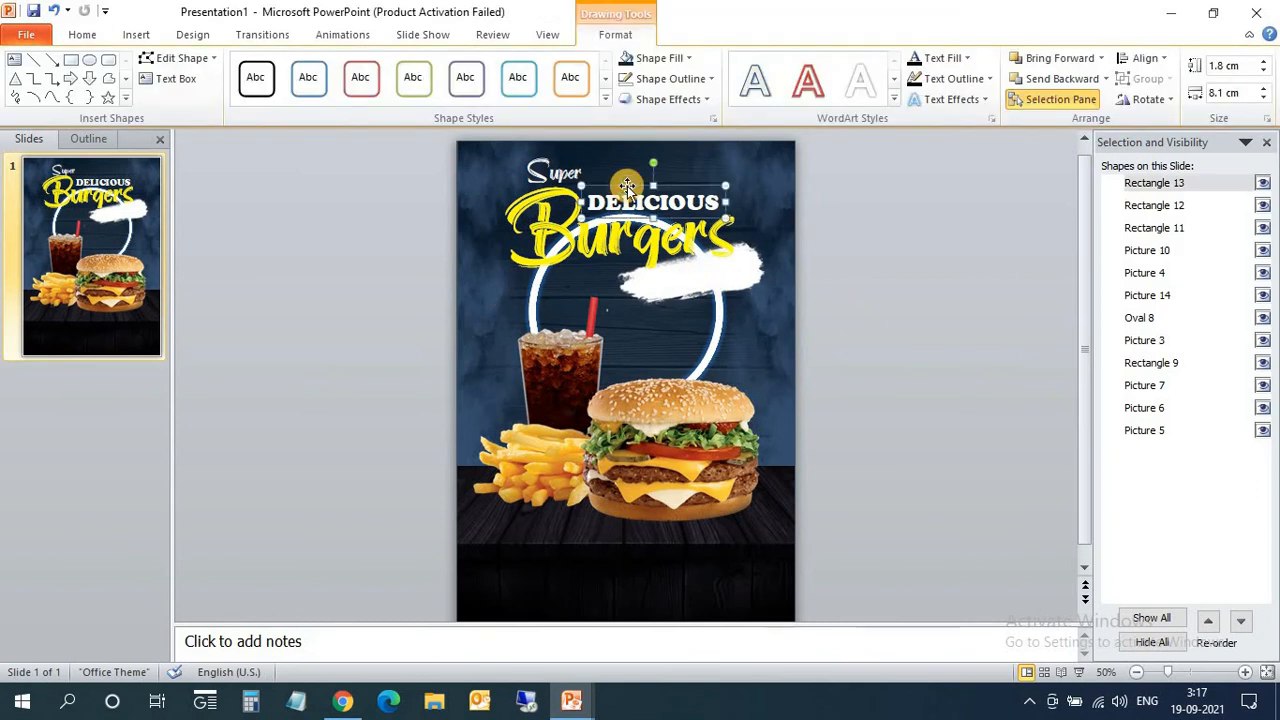
pyautogui.hotkey('ctrl', 'd')
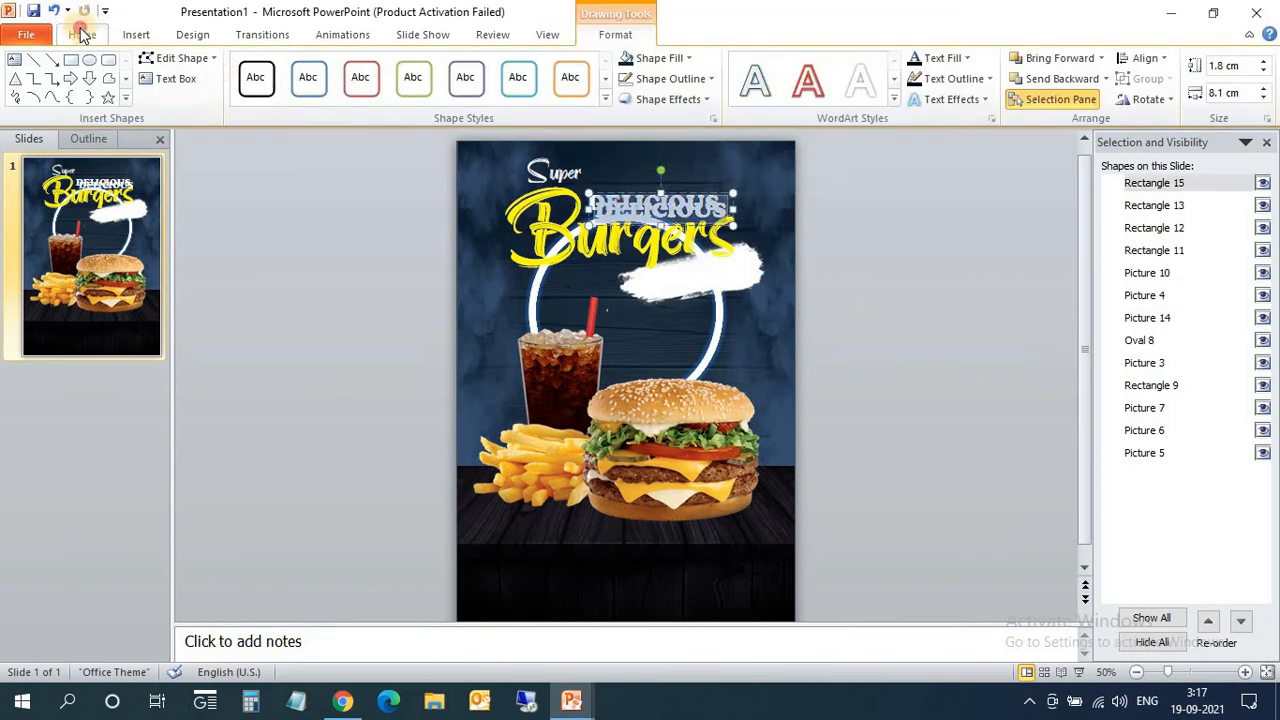
pyautogui.click(82, 34)
pyautogui.click(467, 93)
pyautogui.click(465, 130)
pyautogui.moveTo(660, 205); pyautogui.dragTo(689, 274)
pyautogui.hotkey('ctrl', 'a')
pyautogui.write('BEST DEAL')
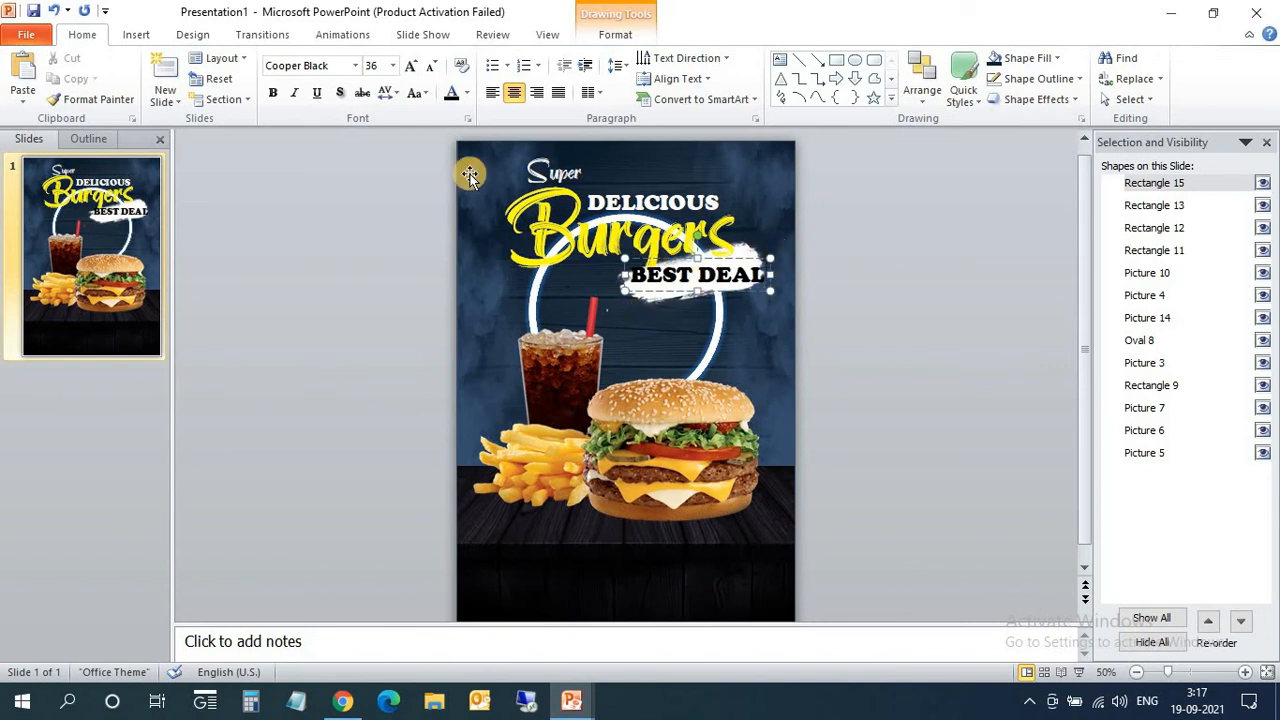
# - Tilt the BEST DEAL text counterclockwise to follow the brush stroke and reduce its font size to 32
pyautogui.moveTo(700, 240); pyautogui.dragTo(685, 232)
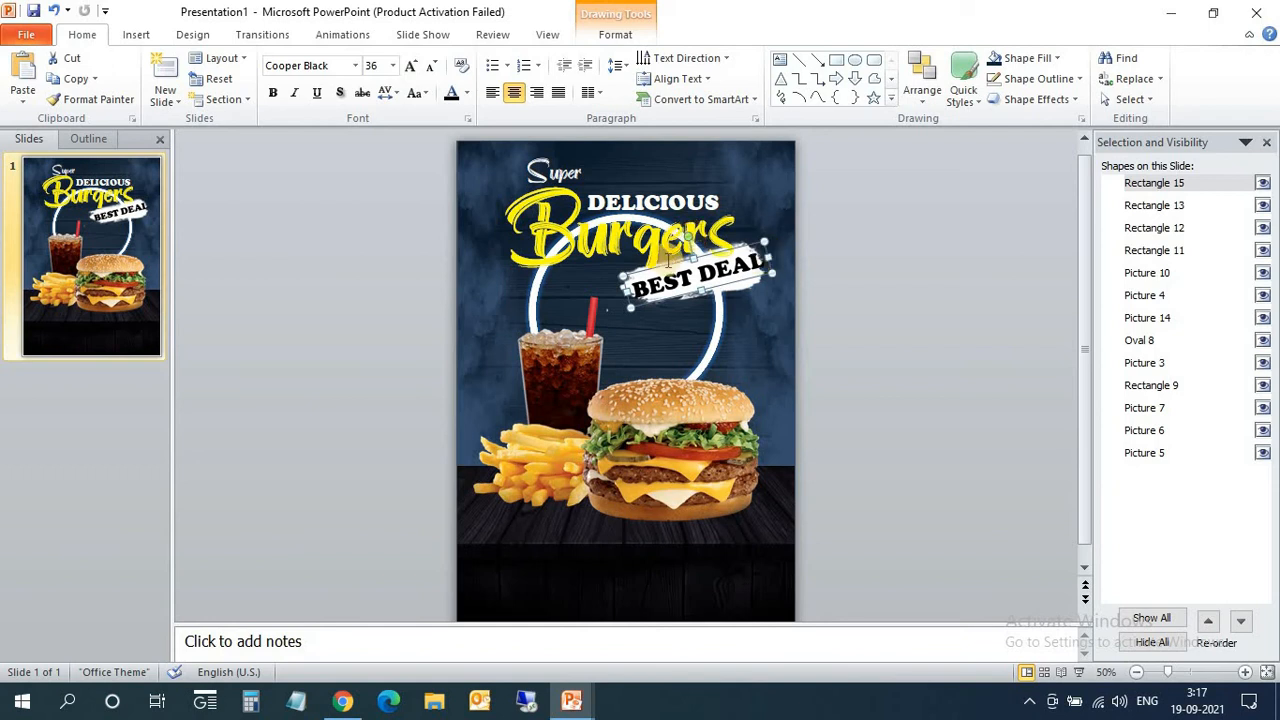
pyautogui.tripleClick(685, 272)
pyautogui.click(432, 68)
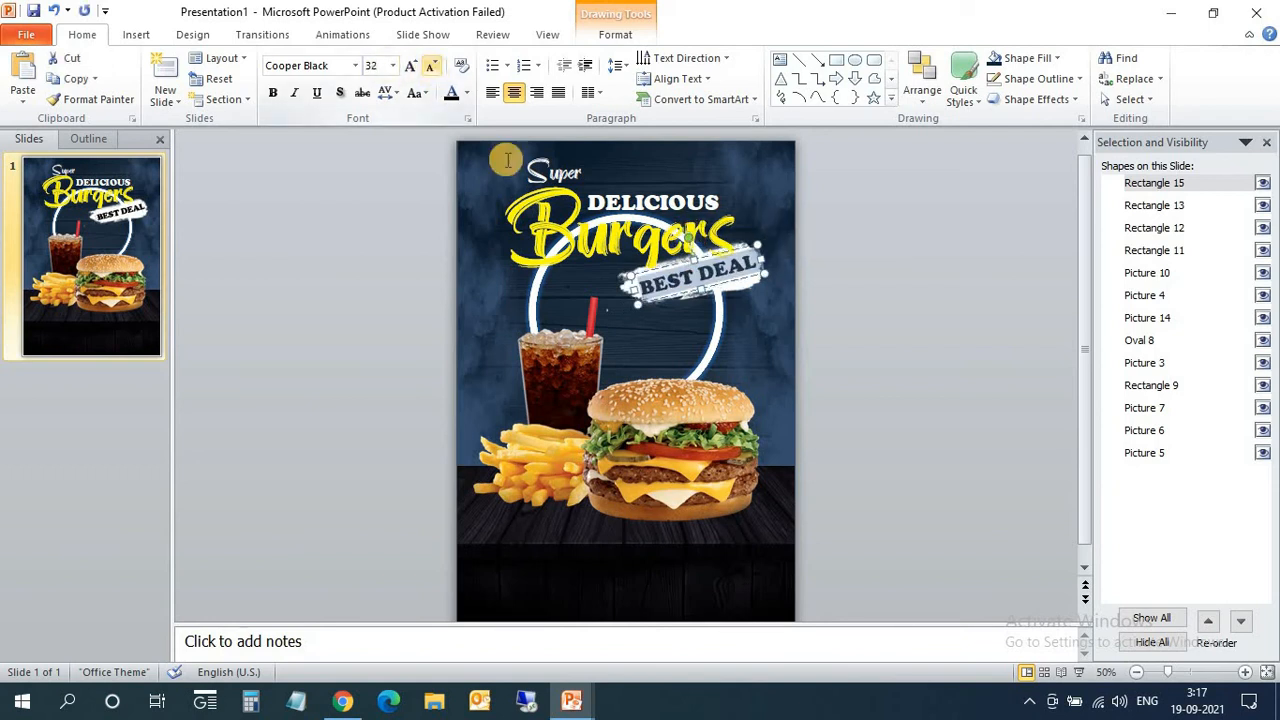
pyautogui.click(828, 357)
# - Shift the BEST DEAL text slightly up and right so it sits centered on the brush stroke
pyautogui.click(677, 268)
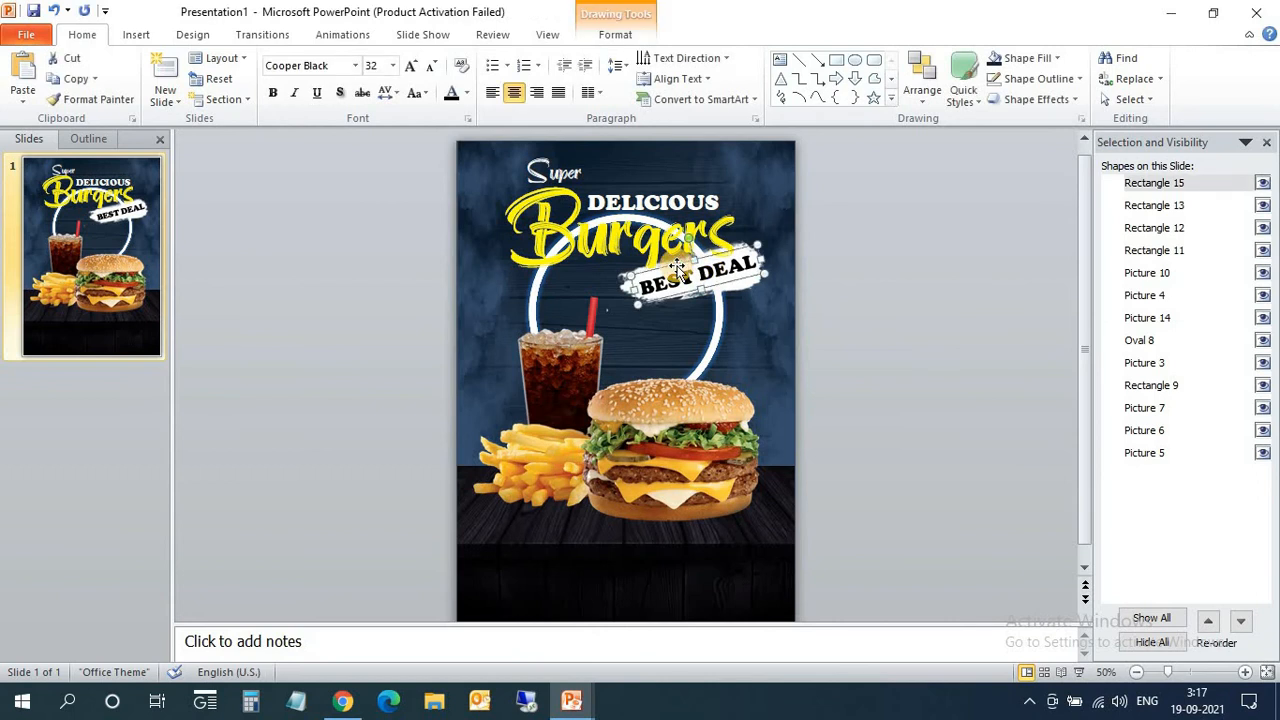
pyautogui.moveTo(677, 268); pyautogui.dragTo(678, 262)
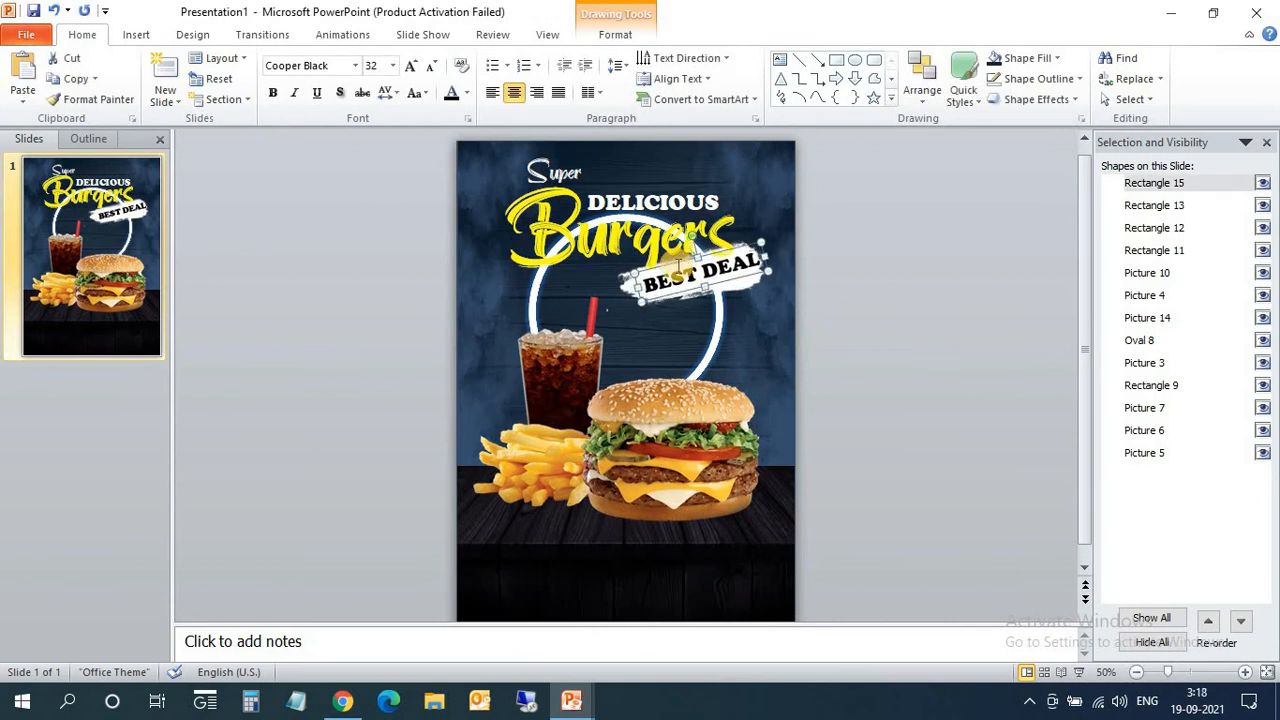
pyautogui.press('Left')
pyautogui.click(935, 378)
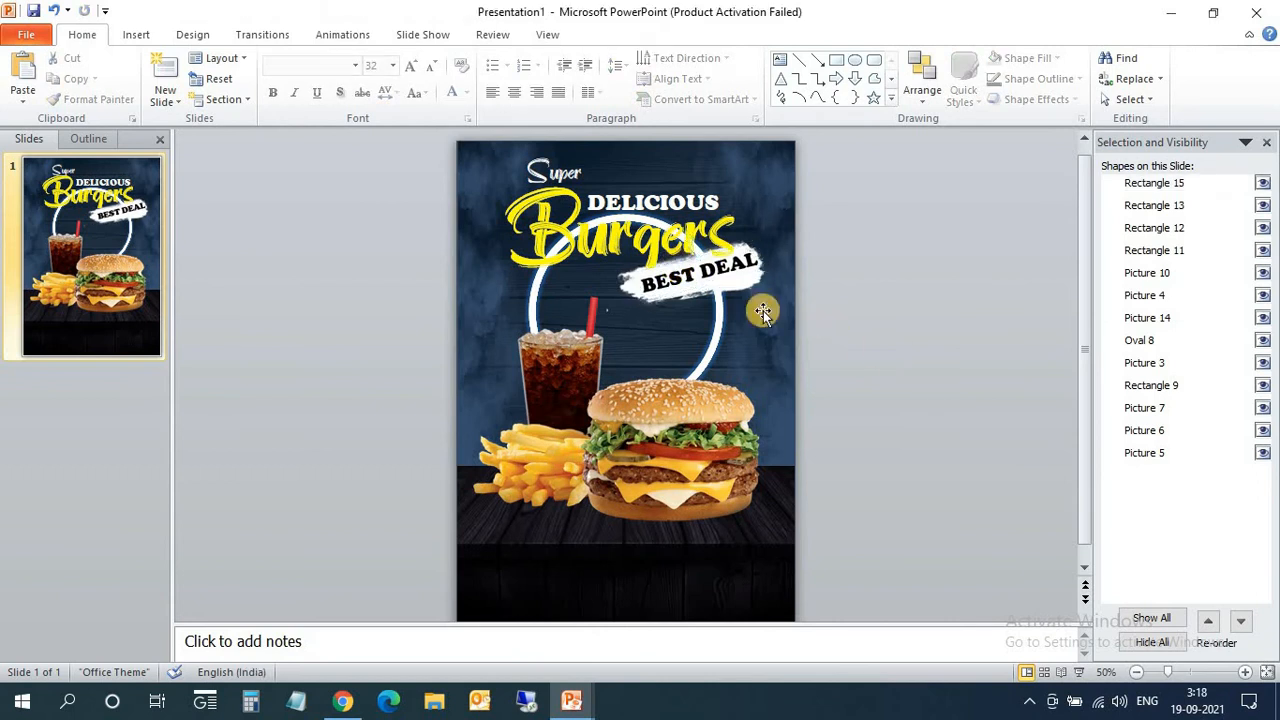
# - Recolor the BEST DEAL text with a dark grey shade from the black theme color
pyautogui.tripleClick(686, 283)
pyautogui.click(466, 93)
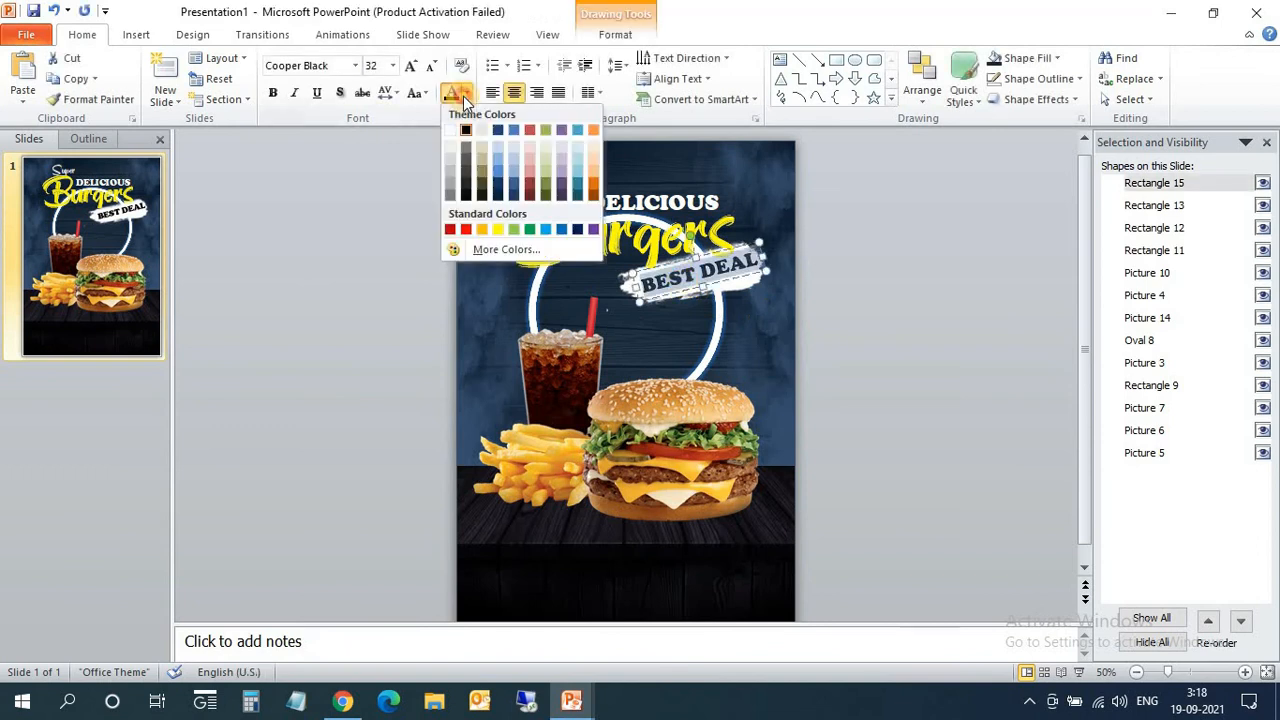
pyautogui.click(468, 173)
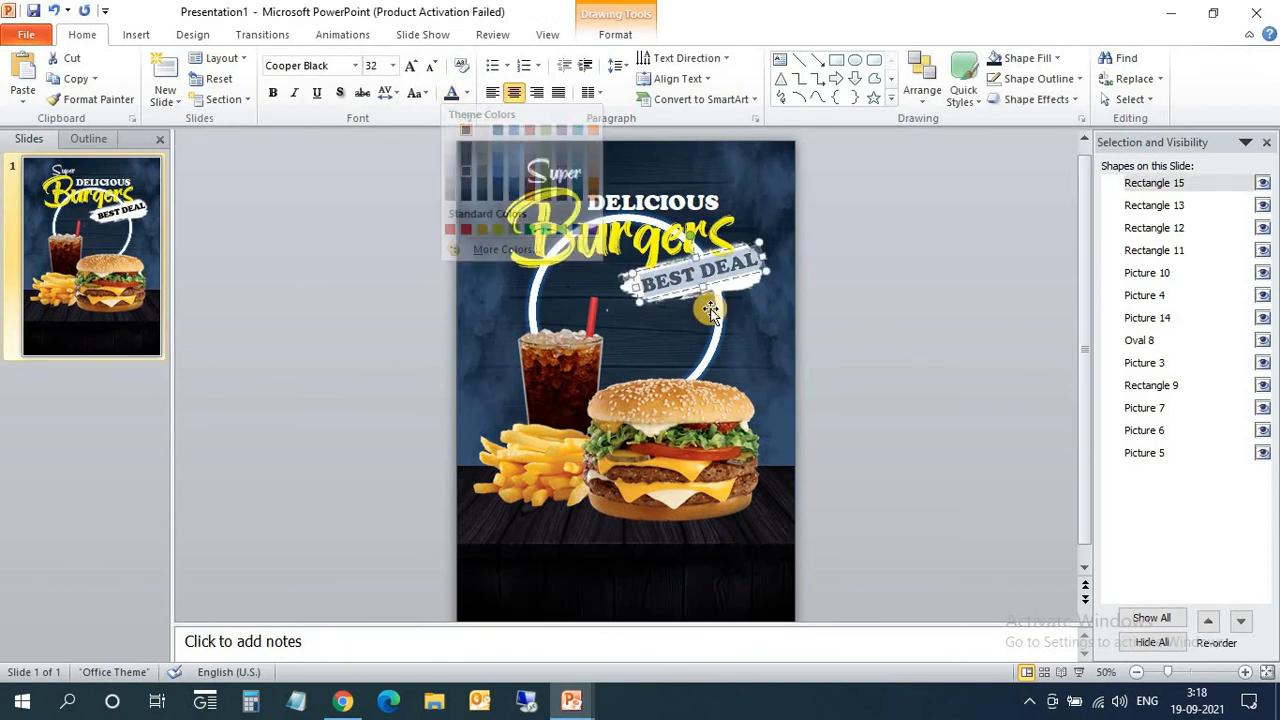
pyautogui.press('Right')
pyautogui.click(736, 283)
pyautogui.click(879, 398)
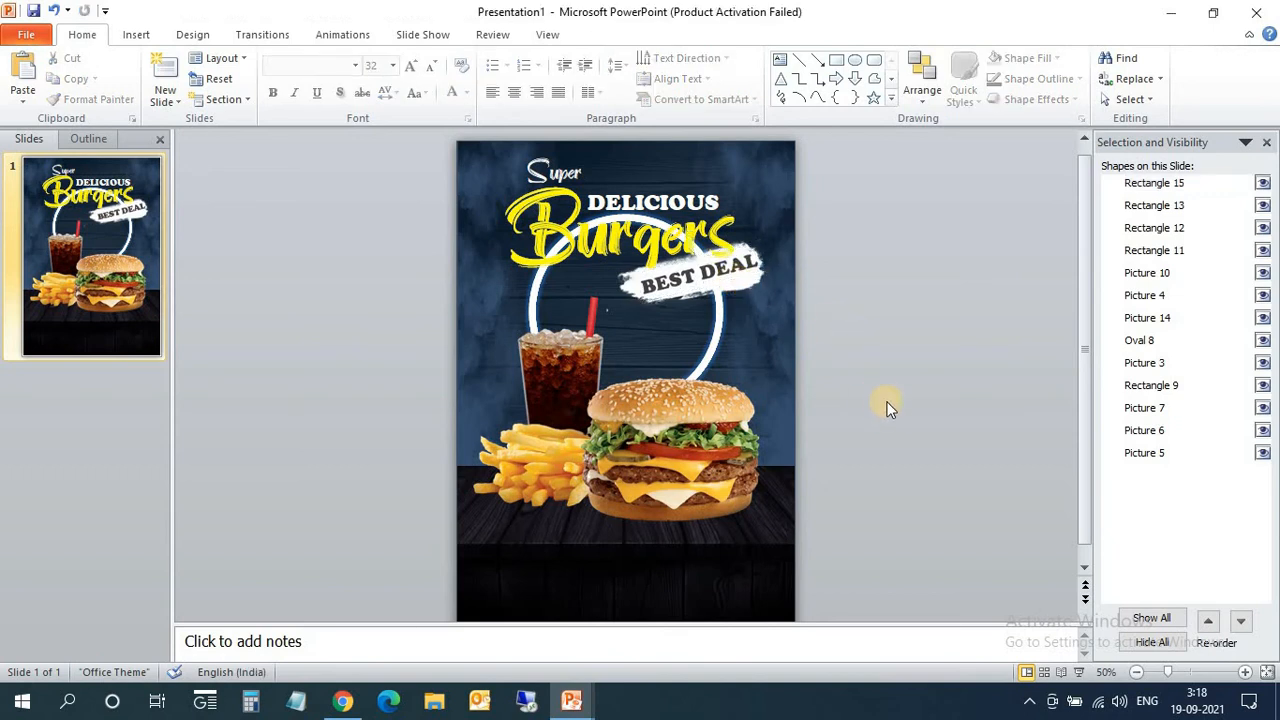
pyautogui.click(780, 249)
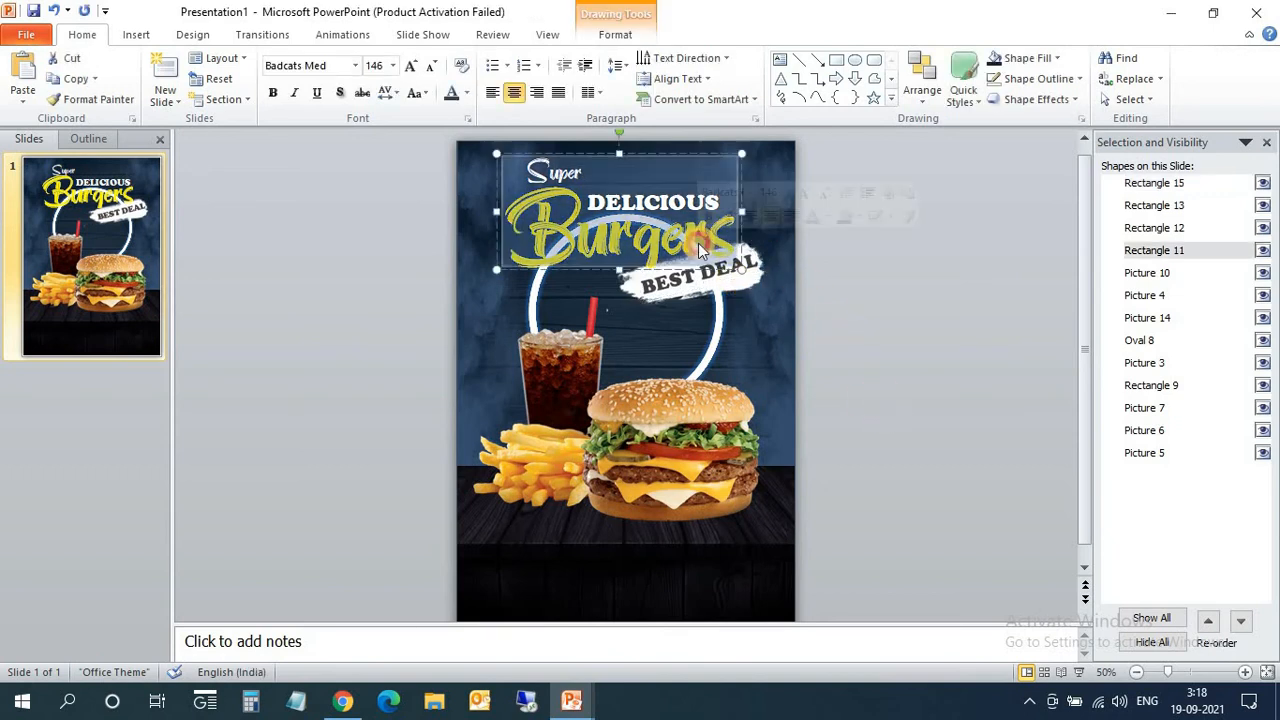
pyautogui.click(832, 364)
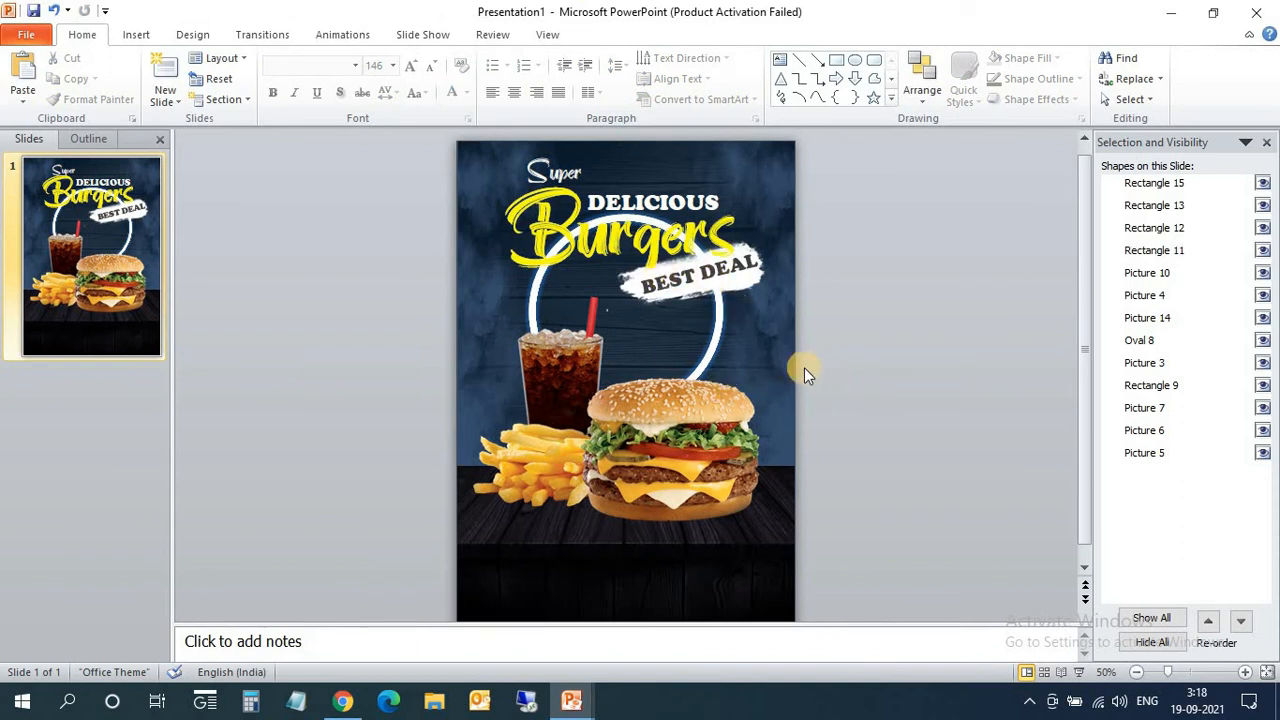
pyautogui.scroll(-1, 761, 392)
pyautogui.scroll(-1, 760, 391)
pyautogui.scroll(3, 706, 412)
pyautogui.scroll(3, 708, 420)
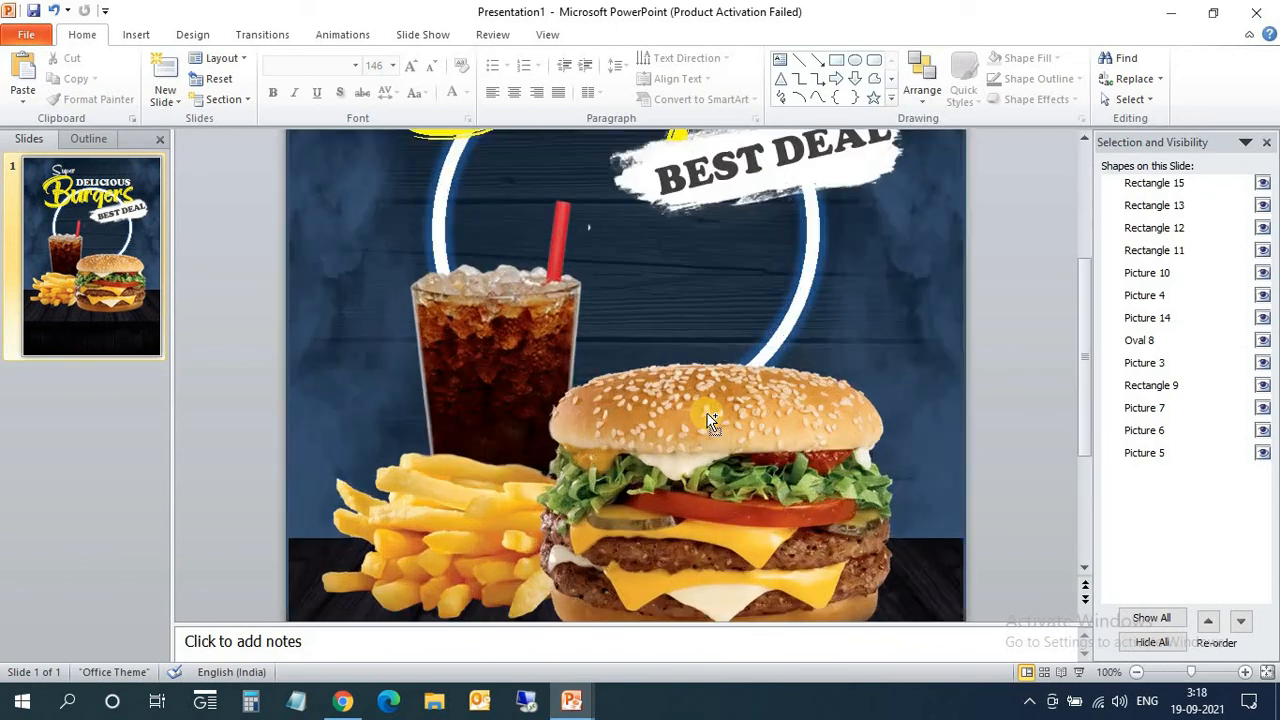
pyautogui.scroll(-4, 708, 420)
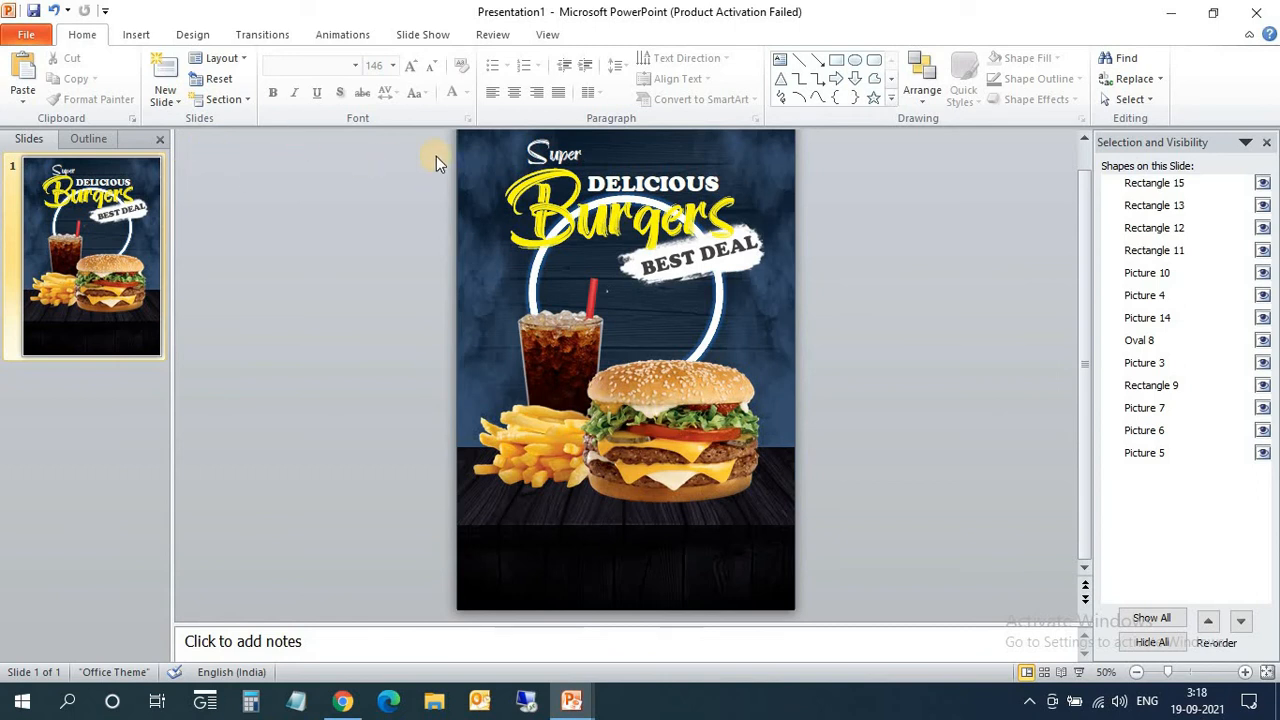
# - Duplicate the DELICIOUS text and move the copy onto the dark strip below the fries
pyautogui.click(683, 250)
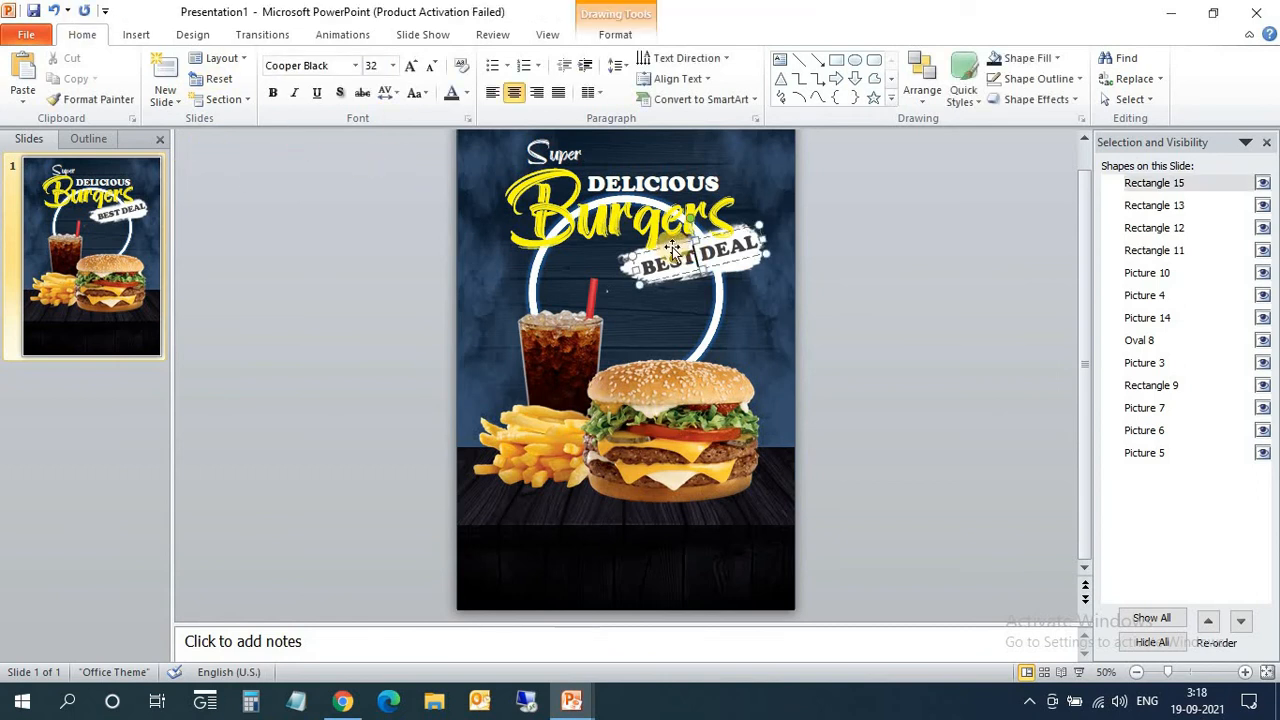
pyautogui.click(641, 166)
pyautogui.hotkey('ctrl', 'd')
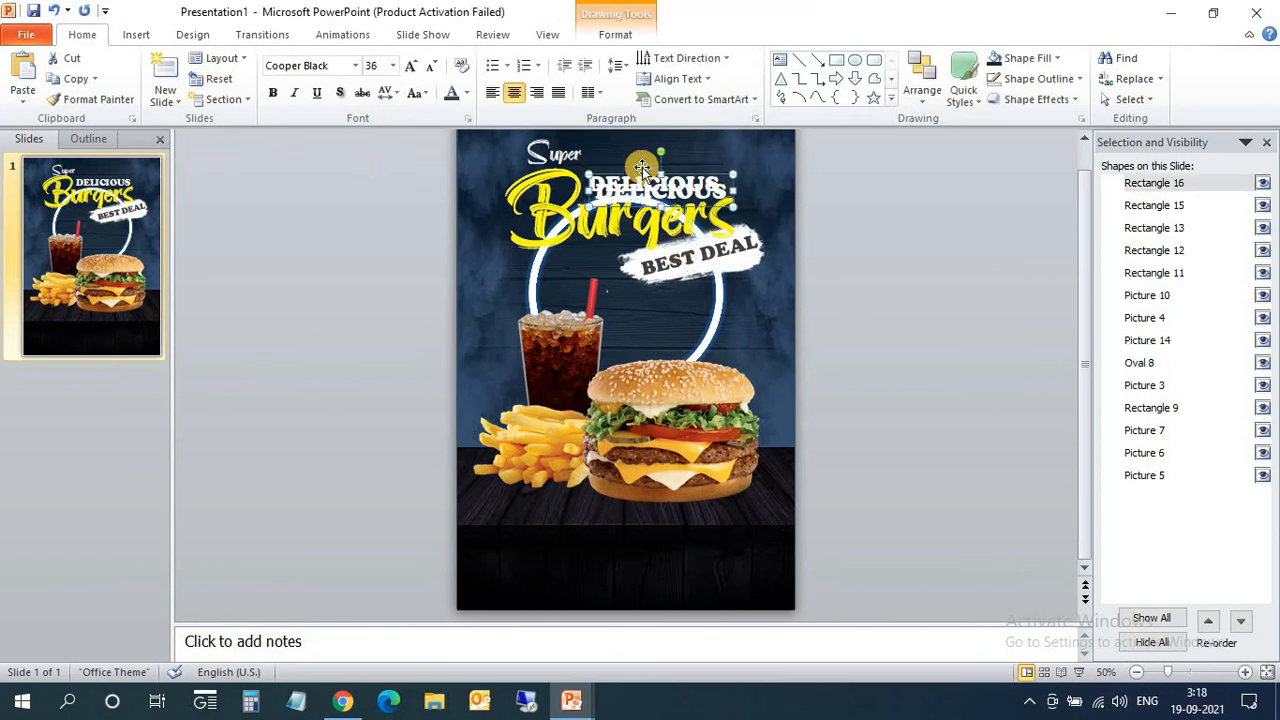
pyautogui.moveTo(645, 178); pyautogui.dragTo(548, 557)
# - Replace the wording of the copied text with "Free Home Delivery", putting "Delivery" on a second line
pyautogui.doubleClick(548, 558)
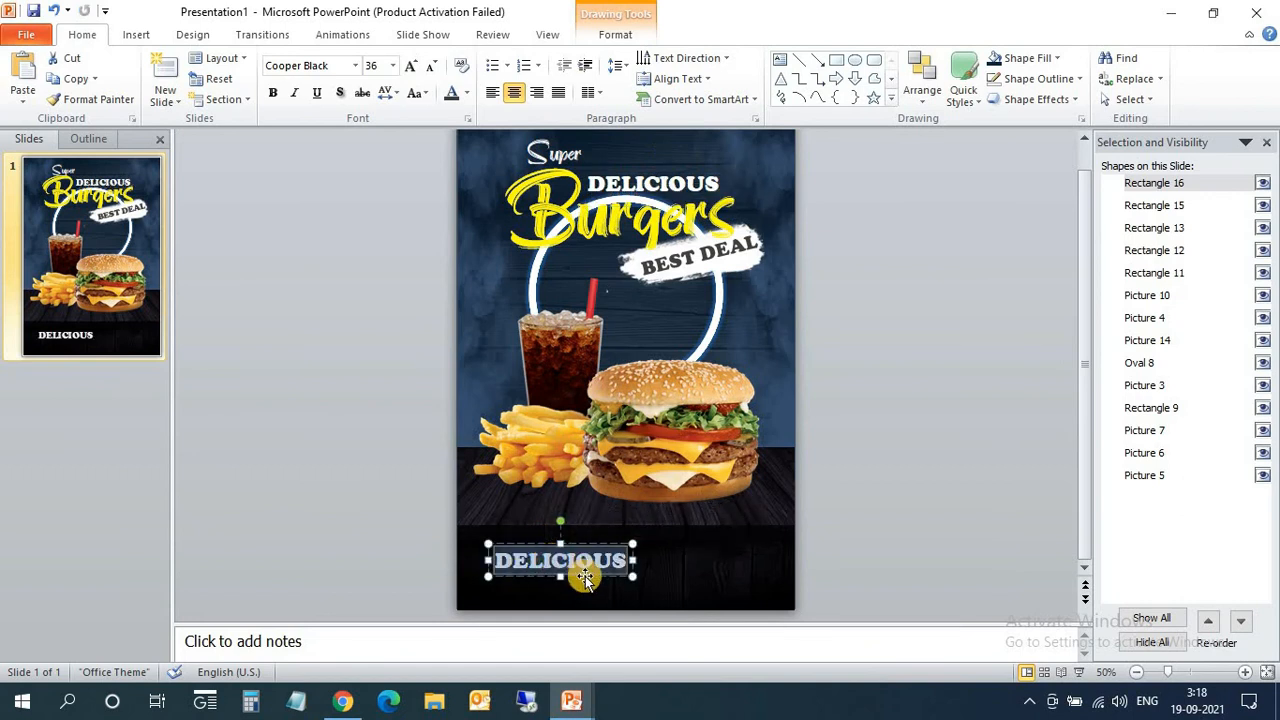
pyautogui.write('Ho')
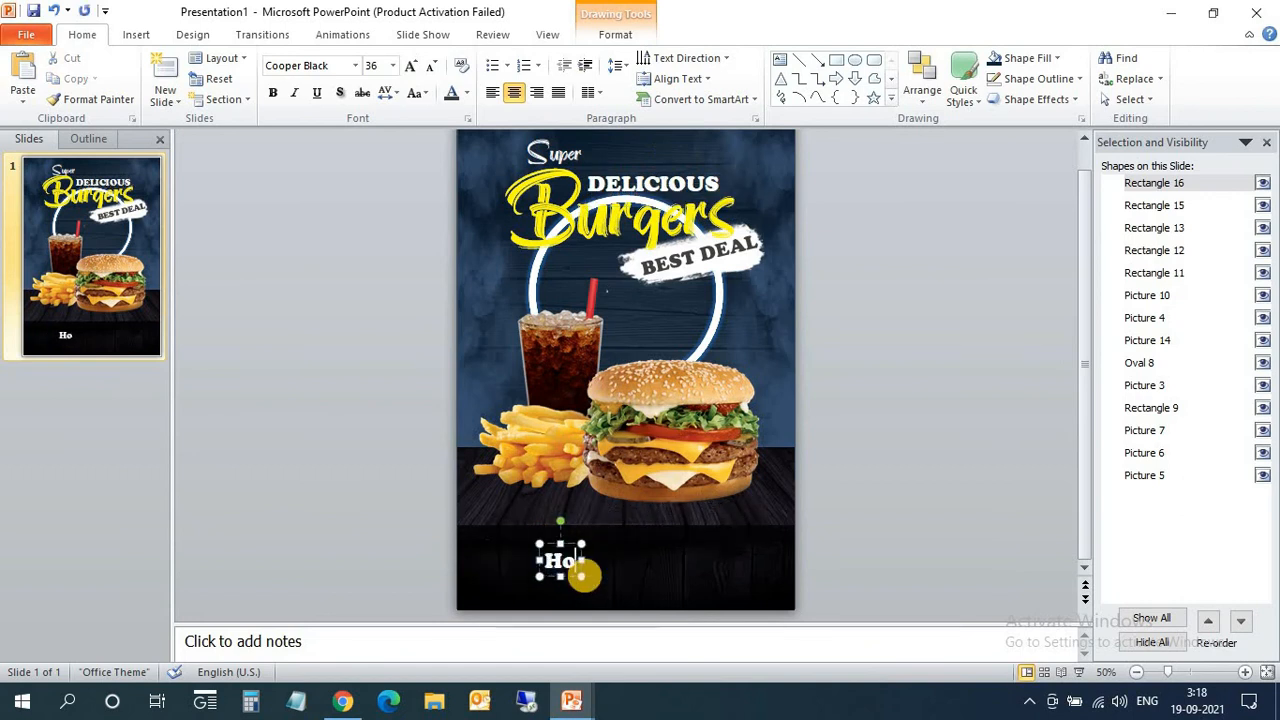
pyautogui.press('BackSpace')
pyautogui.press('BackSpace')
pyautogui.write('Free Home')
pyautogui.press('Return')
pyautogui.write('D')
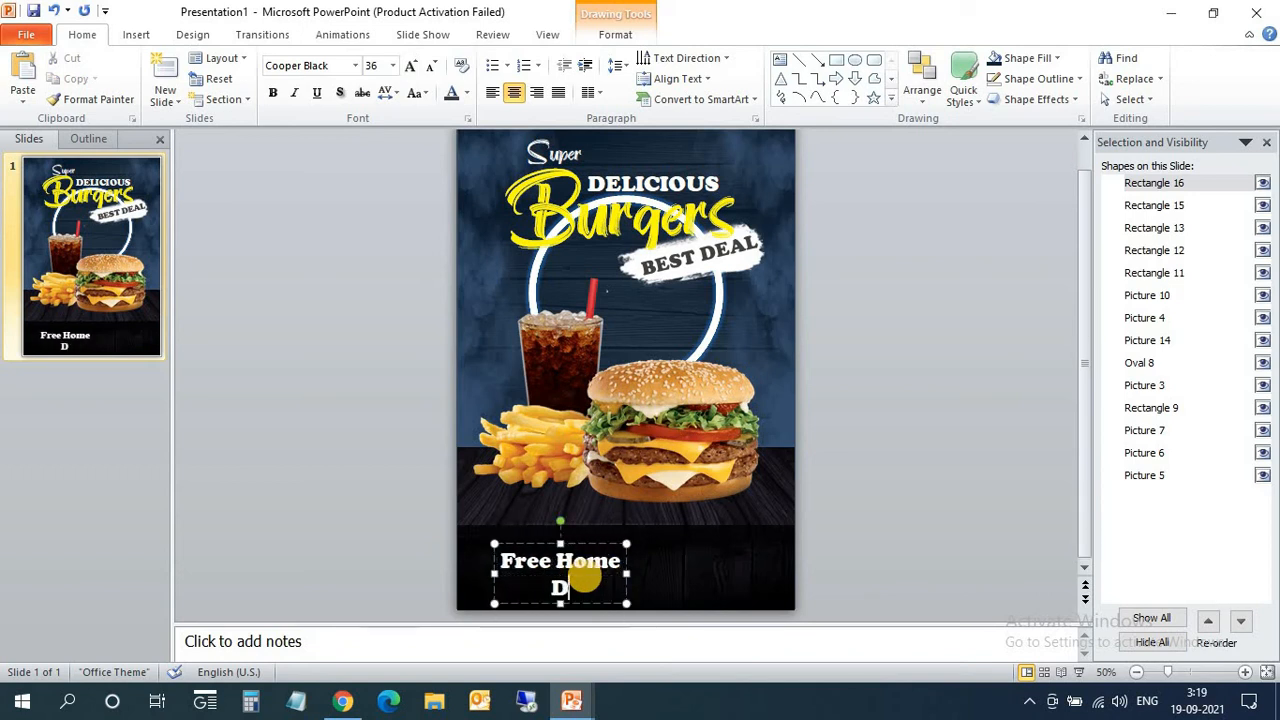
pyautogui.write('elivery')
# - Recolor the whole Free Home Delivery text standard orange
pyautogui.hotkey('ctrl', 'a')
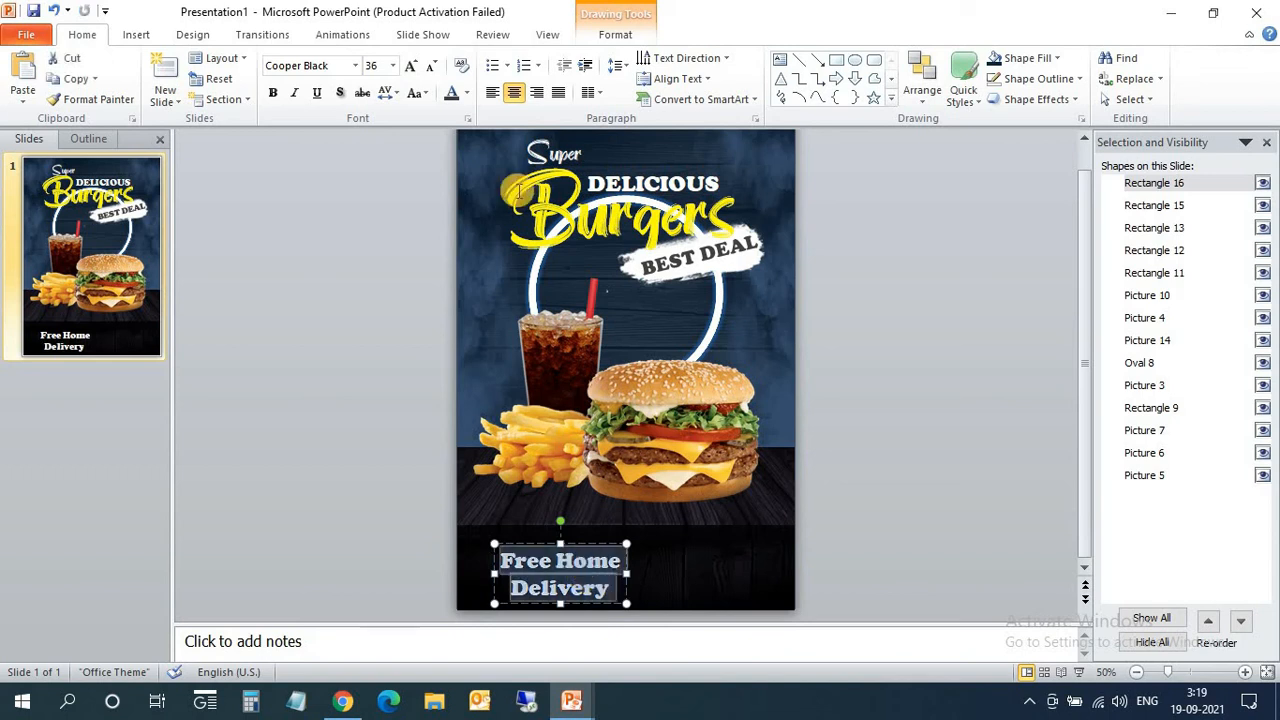
pyautogui.click(464, 93)
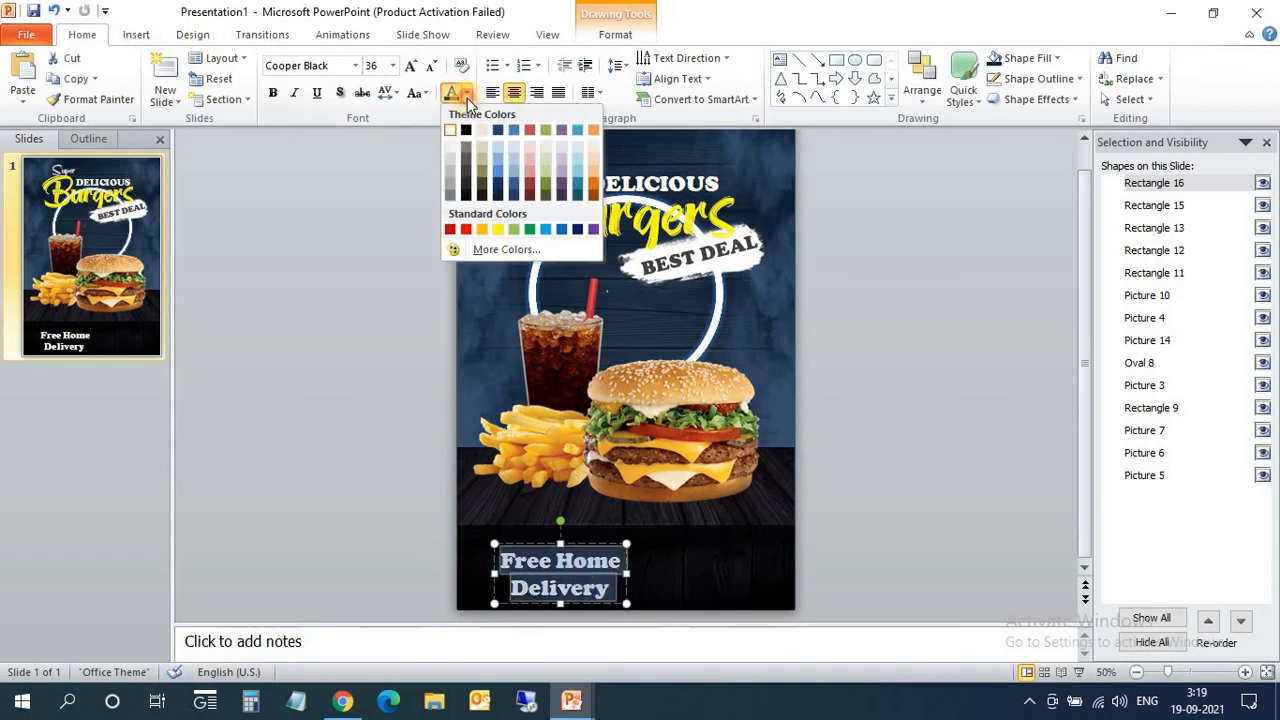
pyautogui.click(478, 226)
# - Change the font of the Free Home Delivery text to Blackadder ITC
pyautogui.click(354, 65)
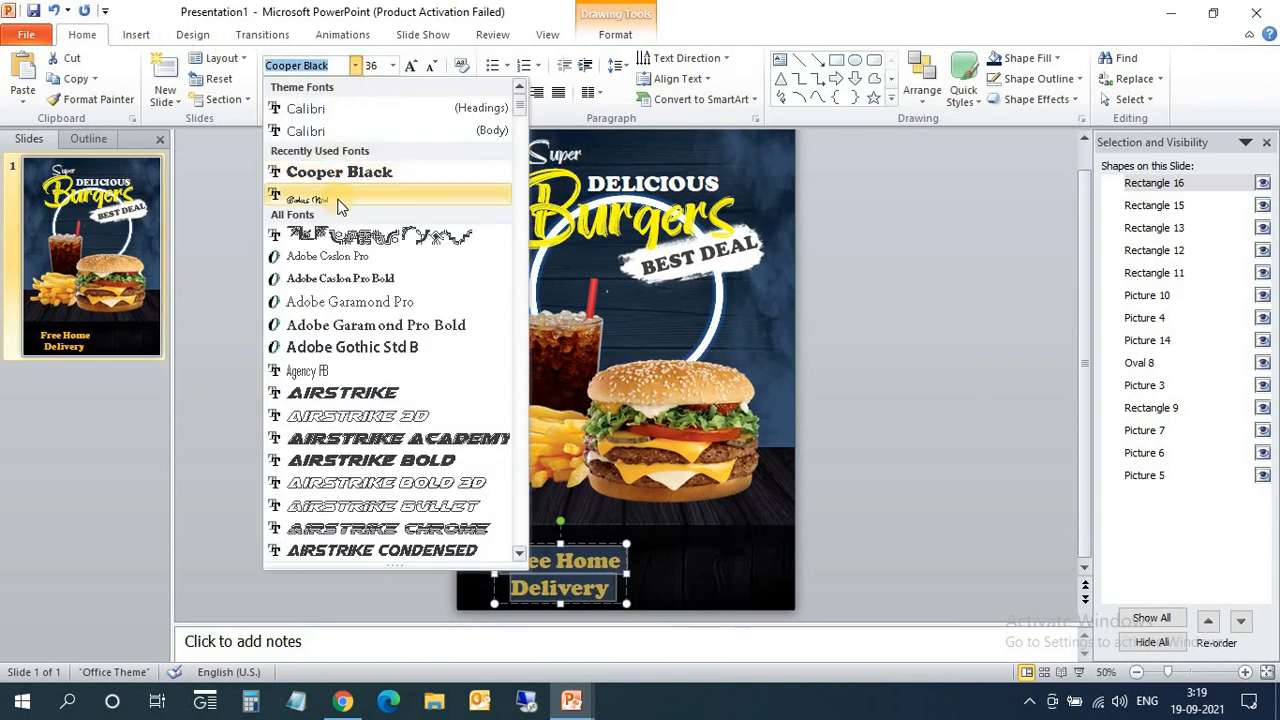
pyautogui.scroll(-7, 365, 280)
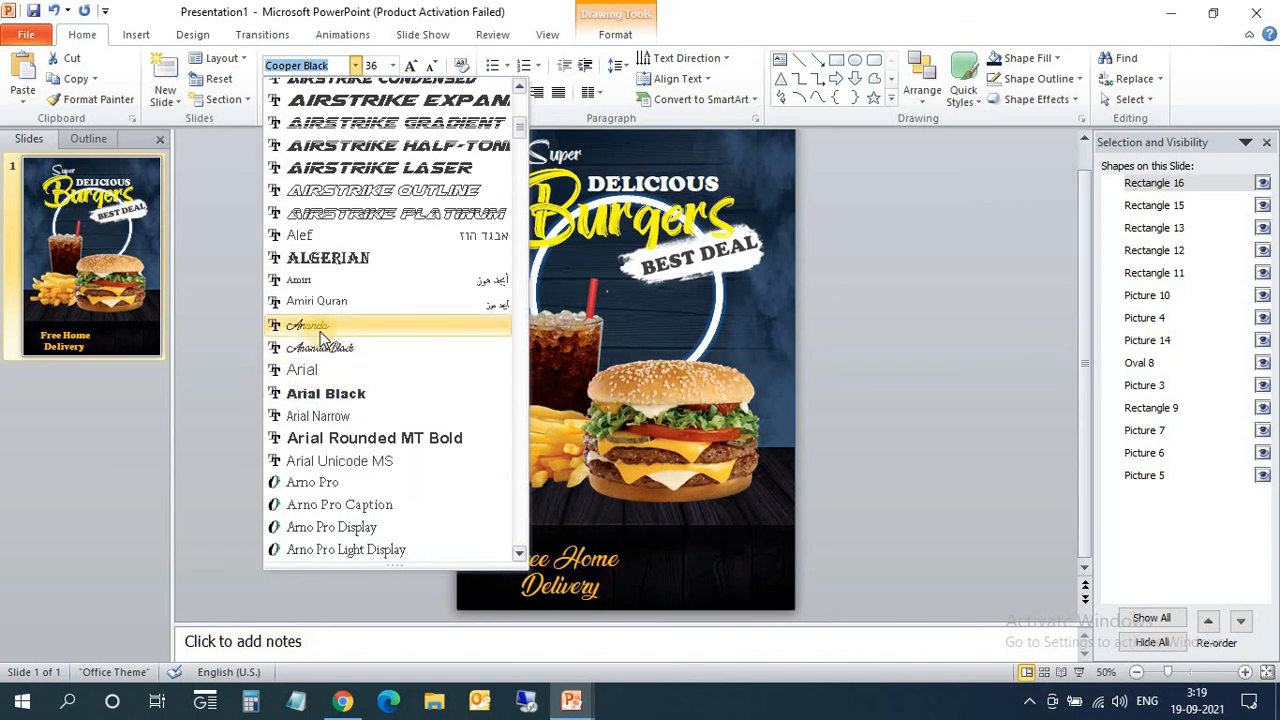
pyautogui.scroll(-3, 410, 402)
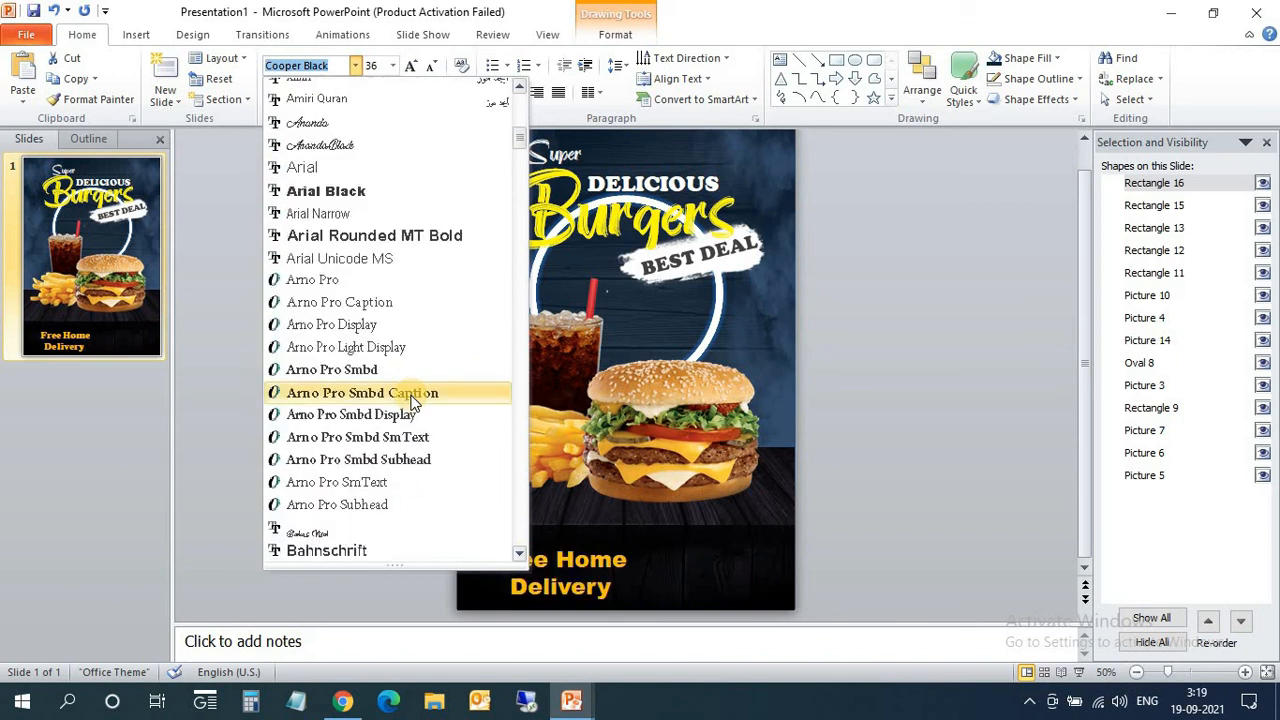
pyautogui.scroll(-7, 360, 540)
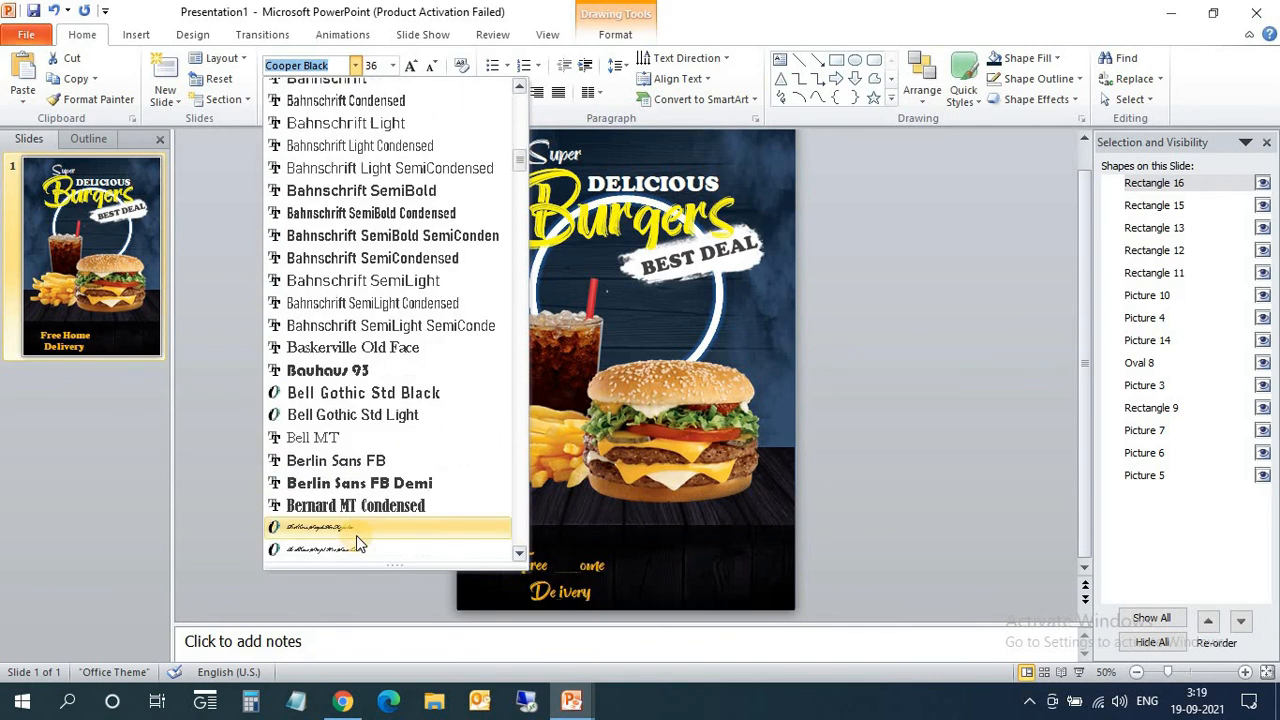
pyautogui.scroll(-2, 360, 460)
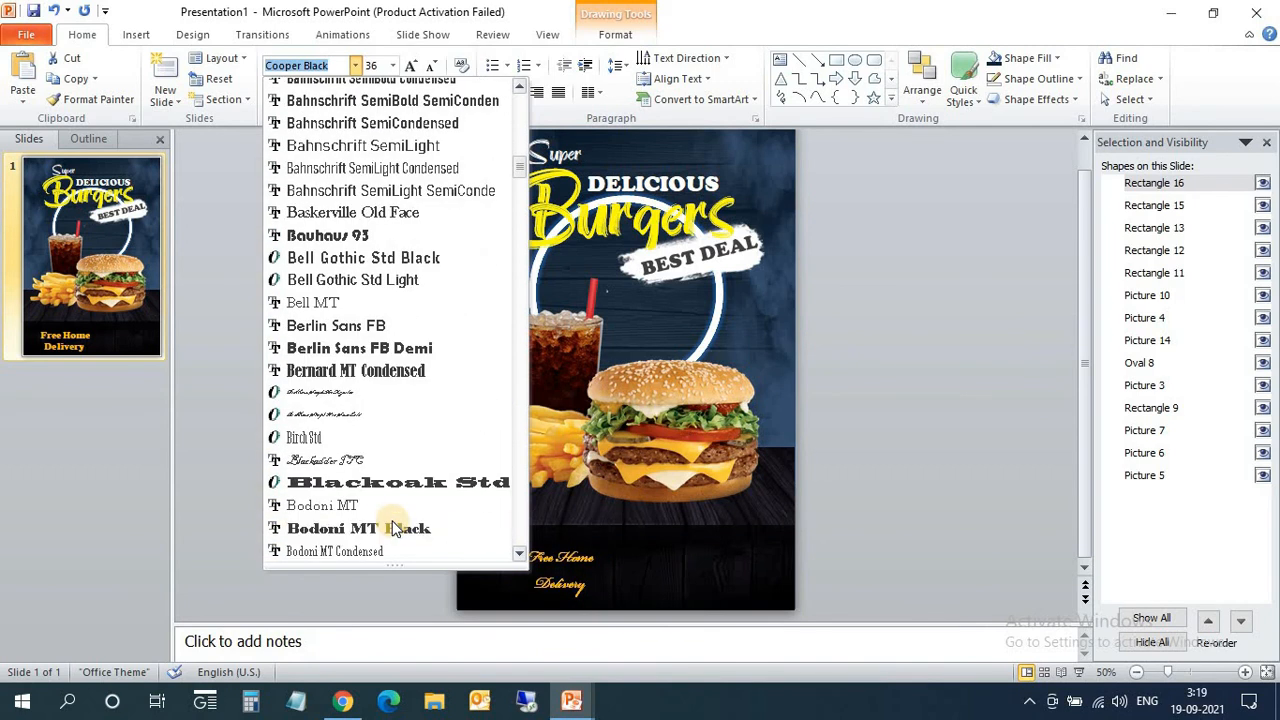
pyautogui.click(344, 462)
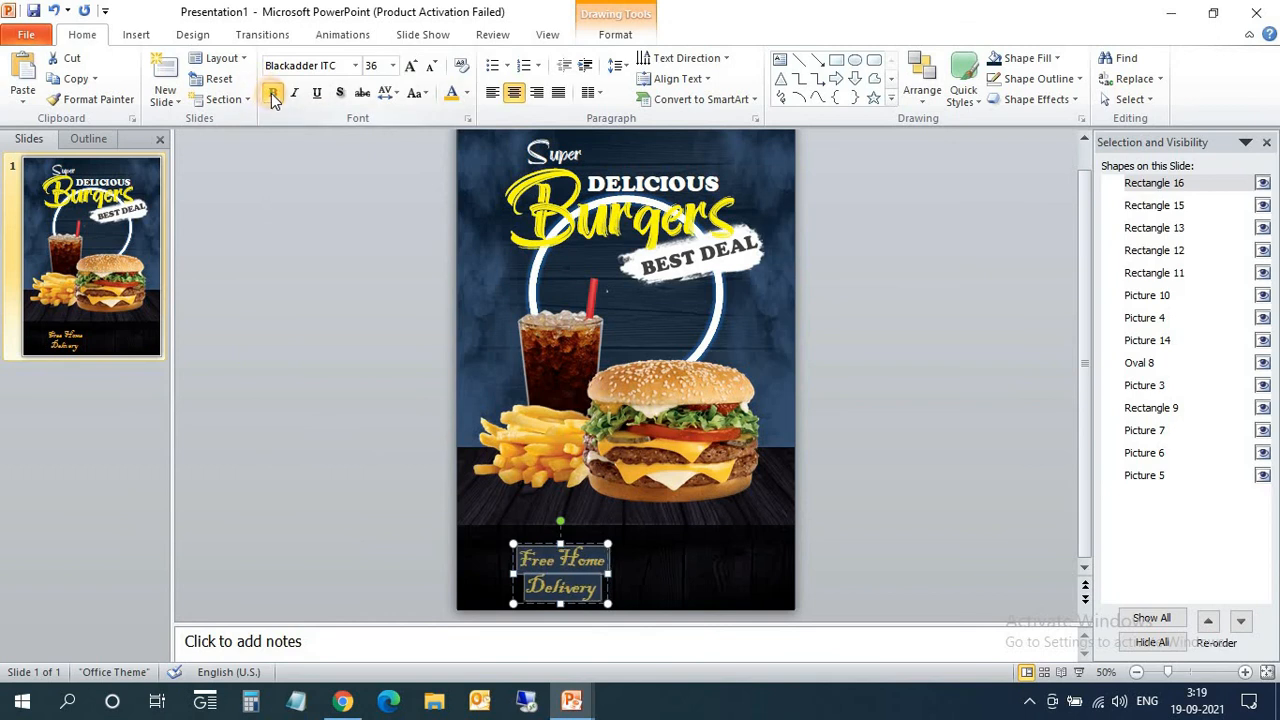
# - Make the Free Home Delivery text bold at size 32 and move it to the left end of the dark strip
pyautogui.click(431, 65)
pyautogui.click(555, 547)
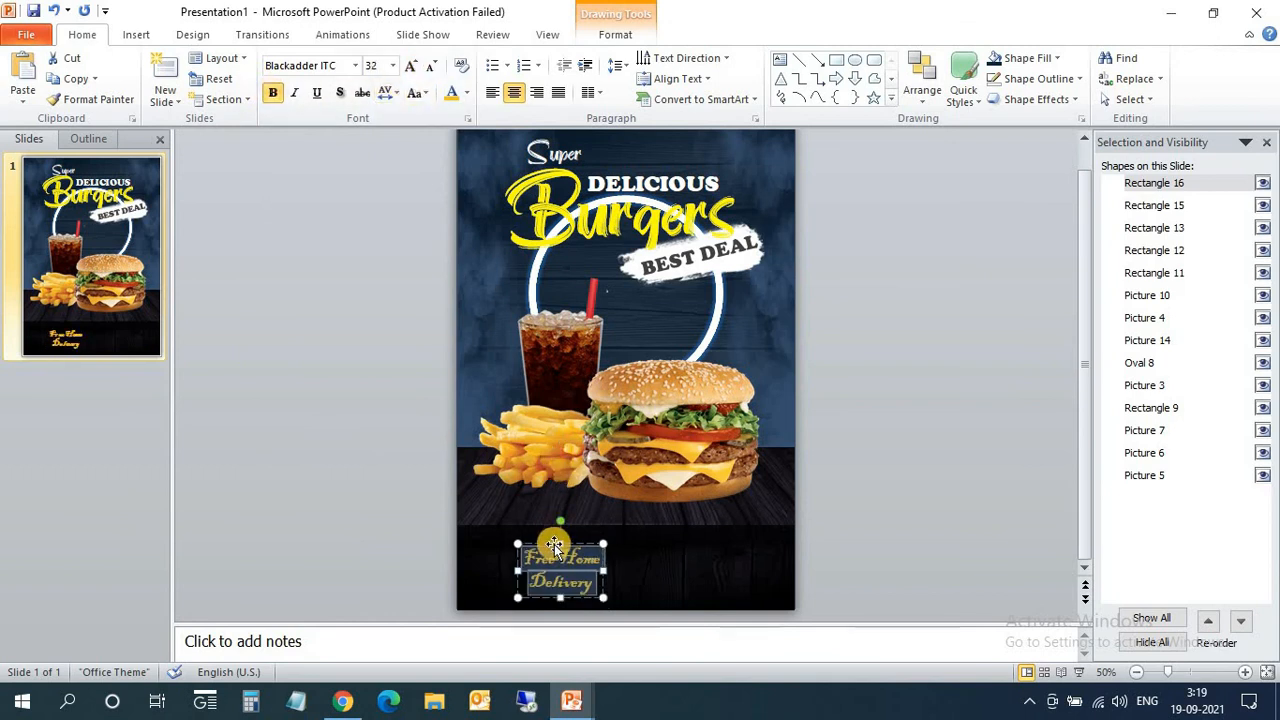
pyautogui.moveTo(549, 553); pyautogui.dragTo(489, 556)
pyautogui.press('Right')
pyautogui.press('Right')
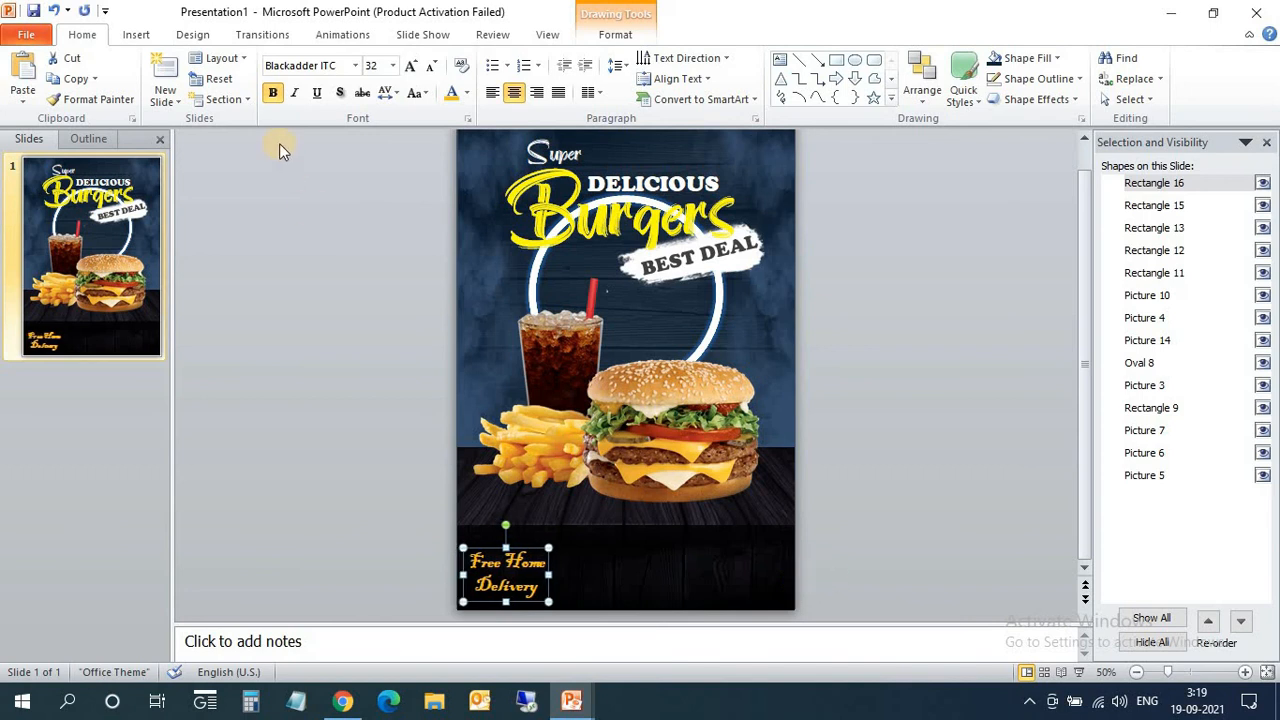
# - Reduce the Free Home Delivery text to size 24 and nudge it slightly lower on the dark strip
pyautogui.click(428, 68)
pyautogui.click(428, 68)
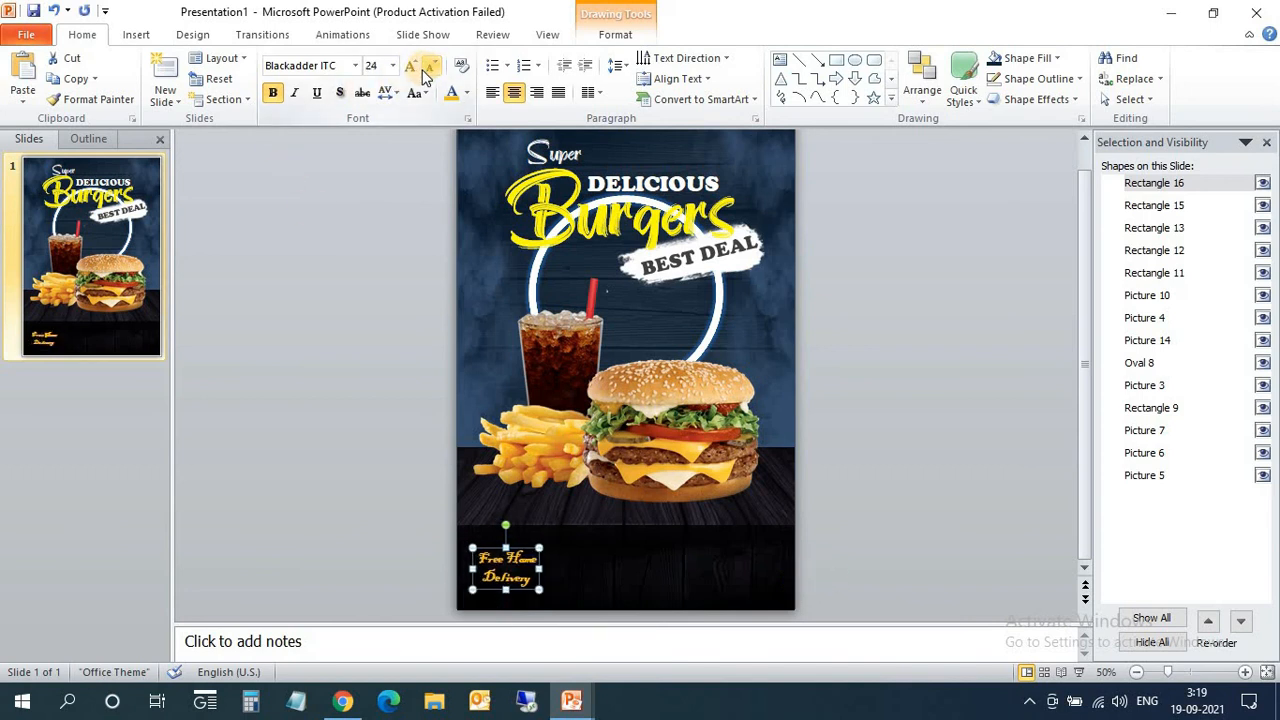
pyautogui.press('Down')
pyautogui.press('Down')
pyautogui.press('Down')
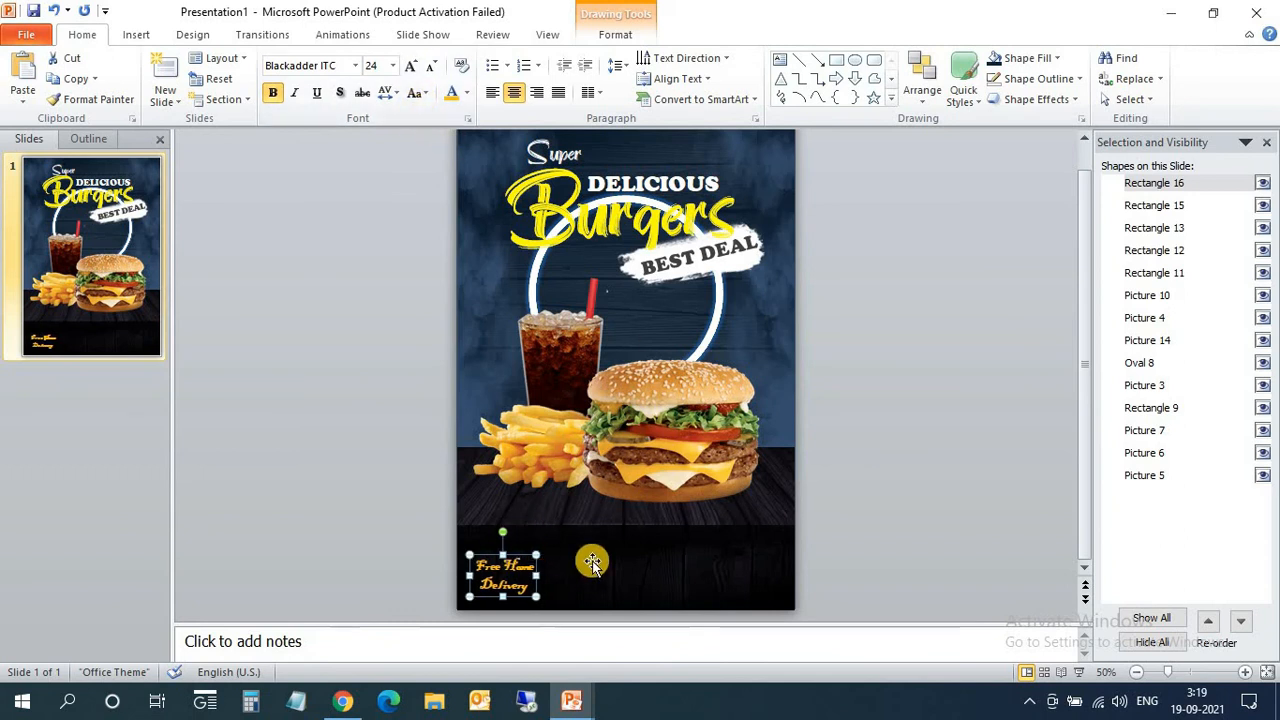
pyautogui.click(840, 568)
# - Duplicate the DELICIOUS text, place the copy in the middle of the dark strip and reduce it to size 24
pyautogui.click(619, 168)
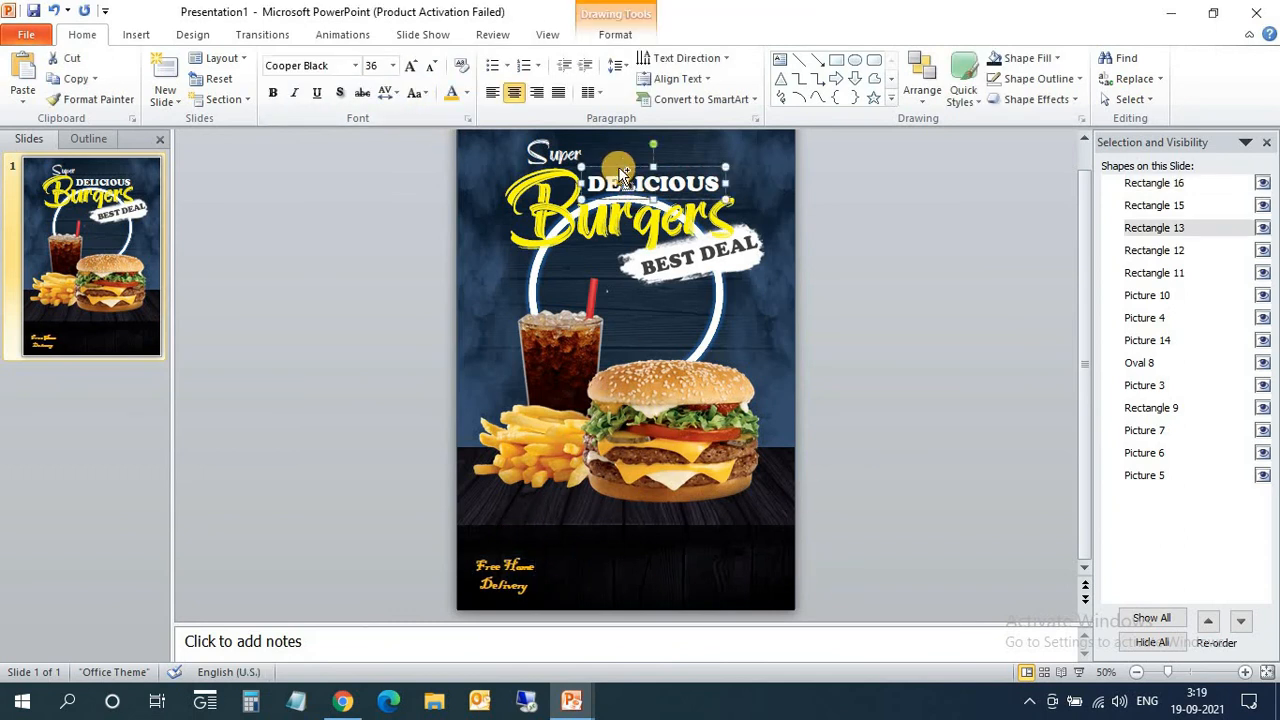
pyautogui.hotkey('ctrl', 'd')
pyautogui.moveTo(619, 183); pyautogui.dragTo(592, 571)
pyautogui.click(428, 65)
pyautogui.click(428, 65)
pyautogui.click(428, 65)
# - Replace the wording of the copied DELICIOUS text with the contact phone number
pyautogui.doubleClick(660, 577)
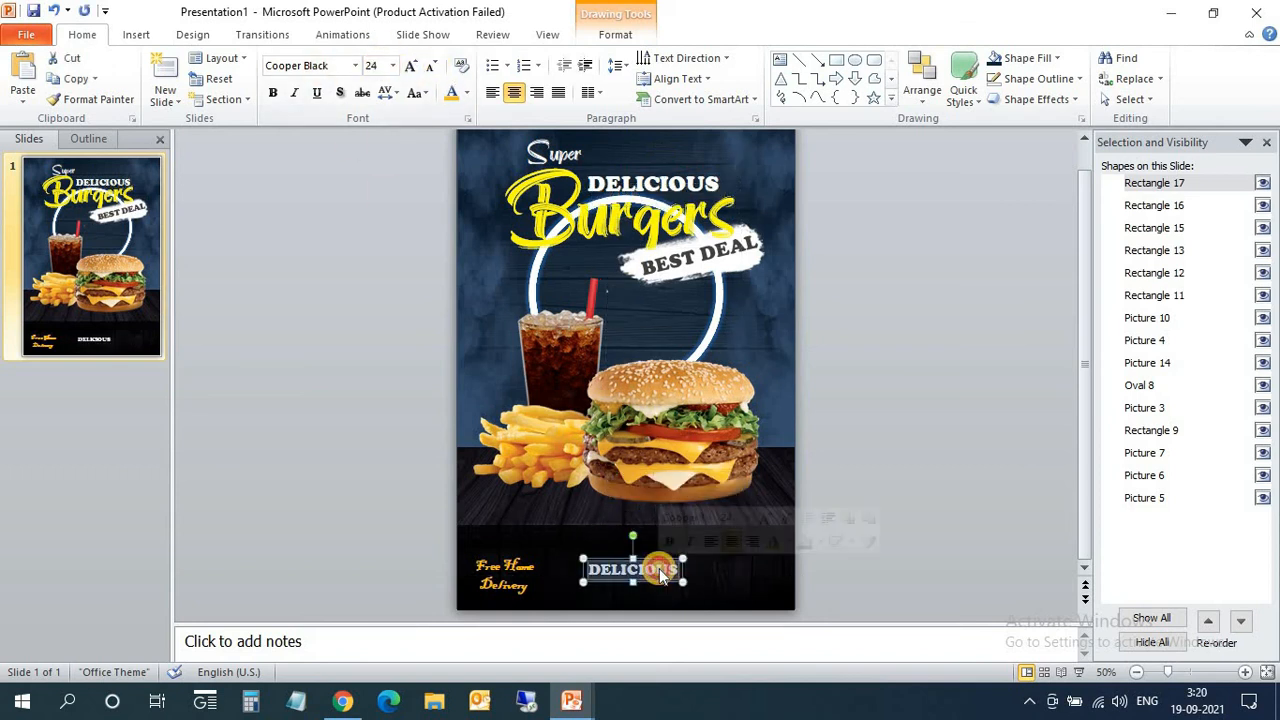
pyautogui.write('123')
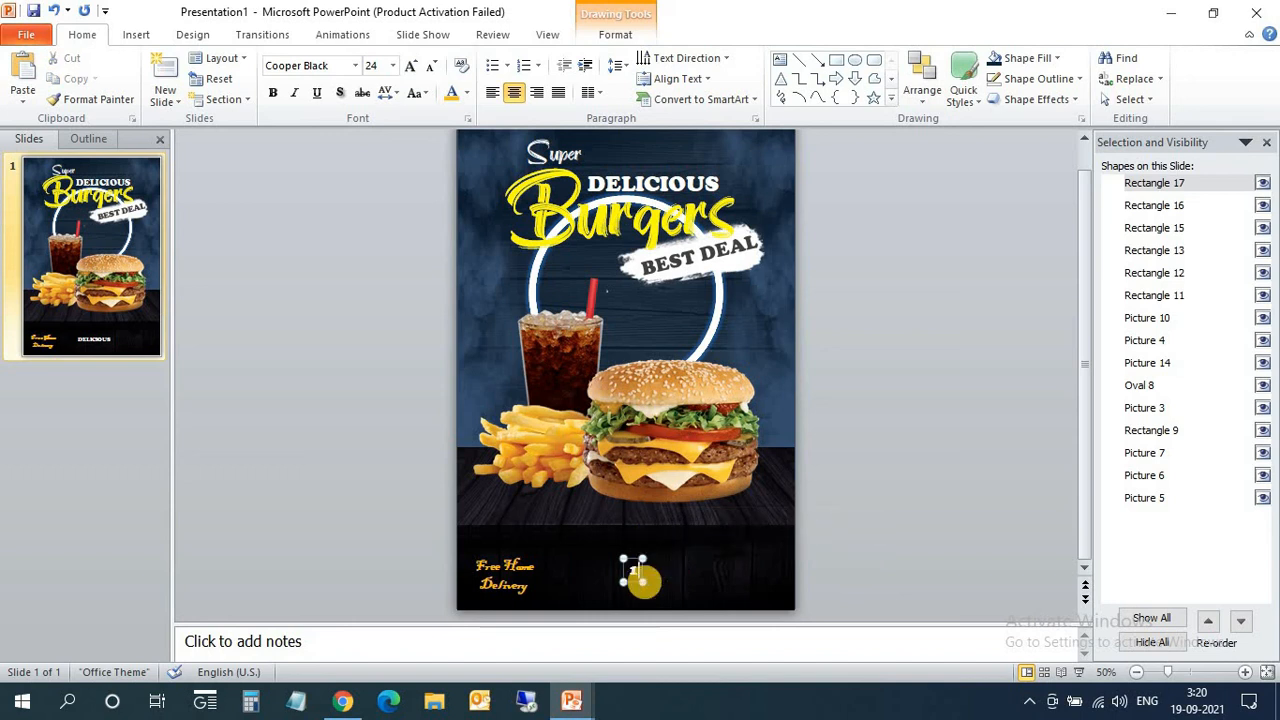
pyautogui.write('-0425')
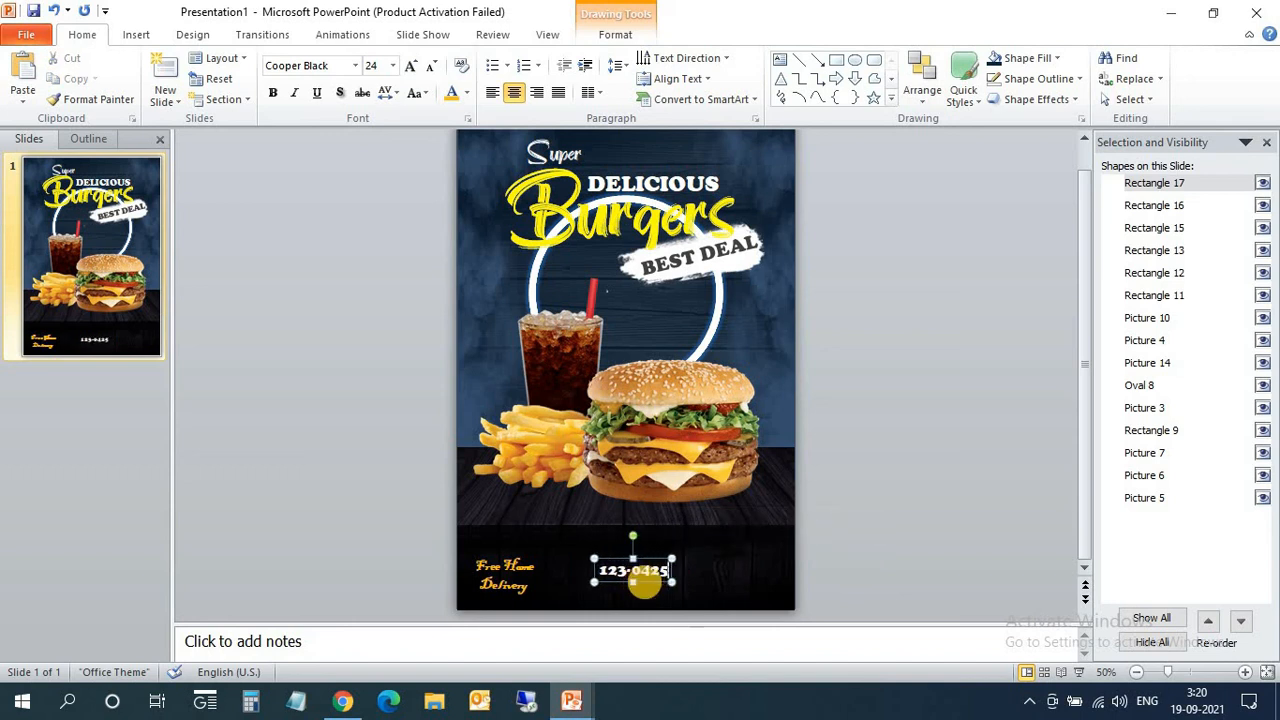
pyautogui.write('-2546')
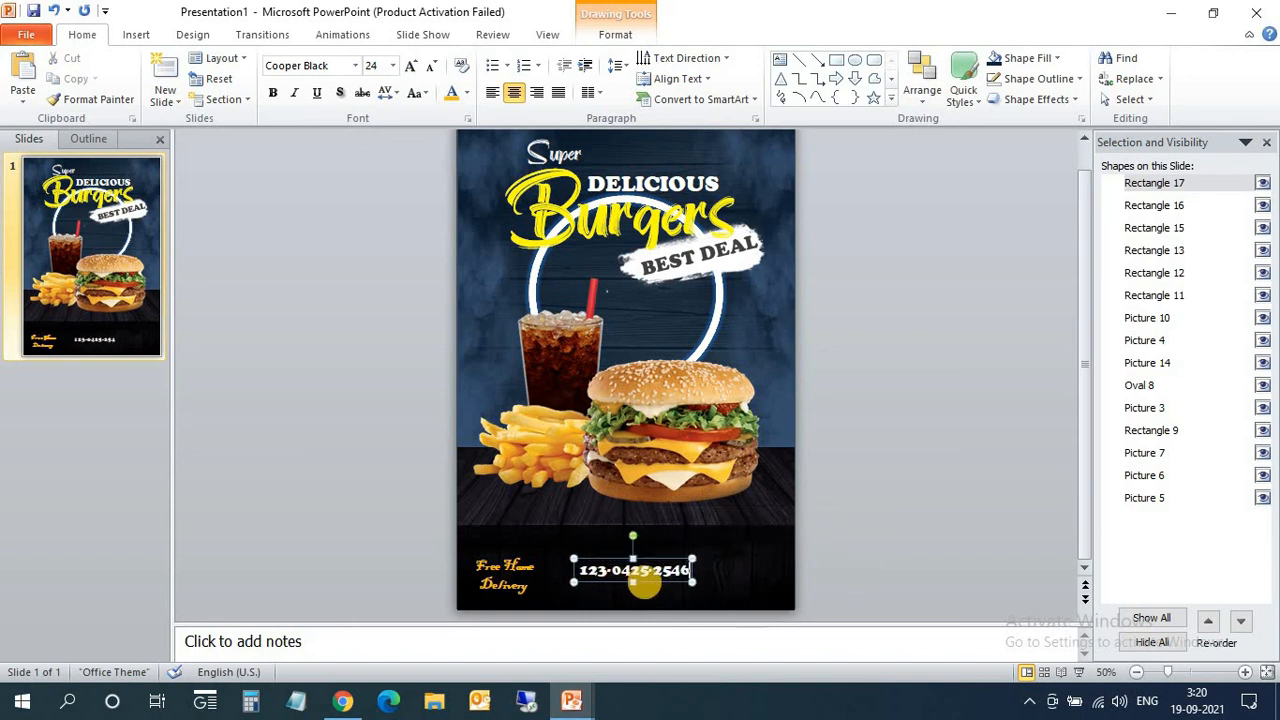
# - Change the phone number's font to Bahnschrift SemiBold and recolor it orange
pyautogui.click(355, 65)
pyautogui.scroll(-11, 366, 368)
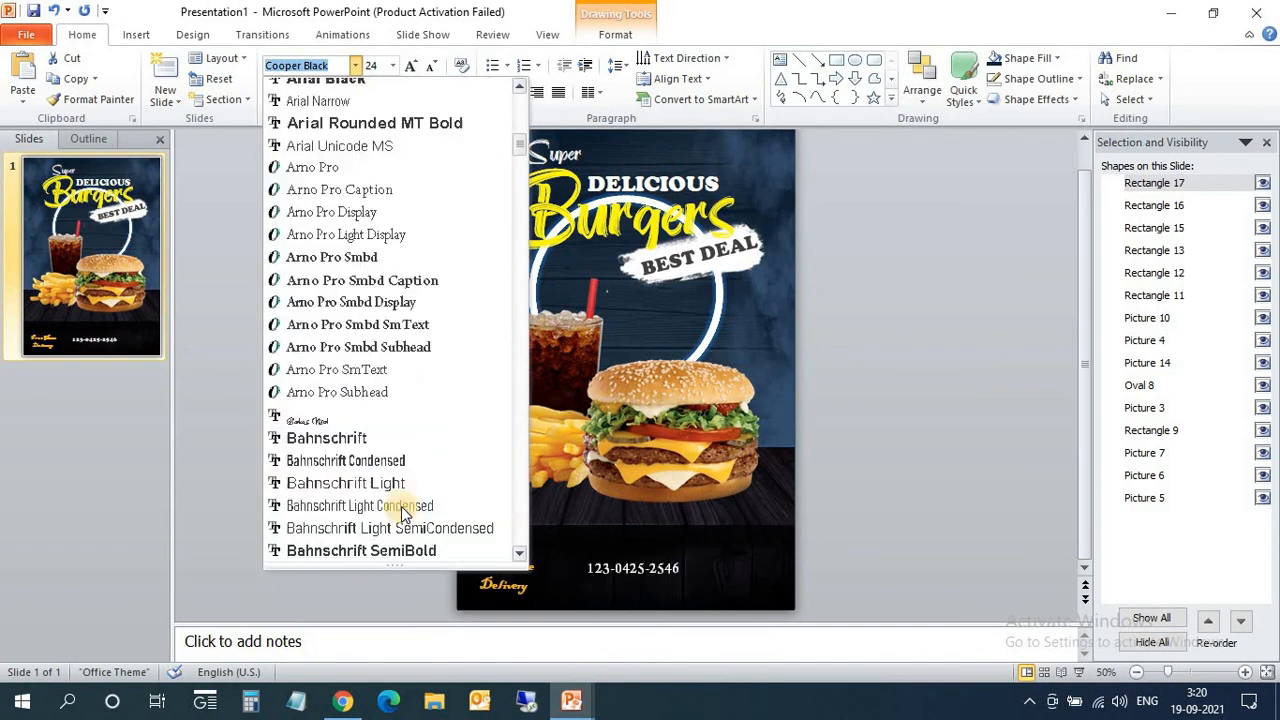
pyautogui.scroll(-2, 400, 552)
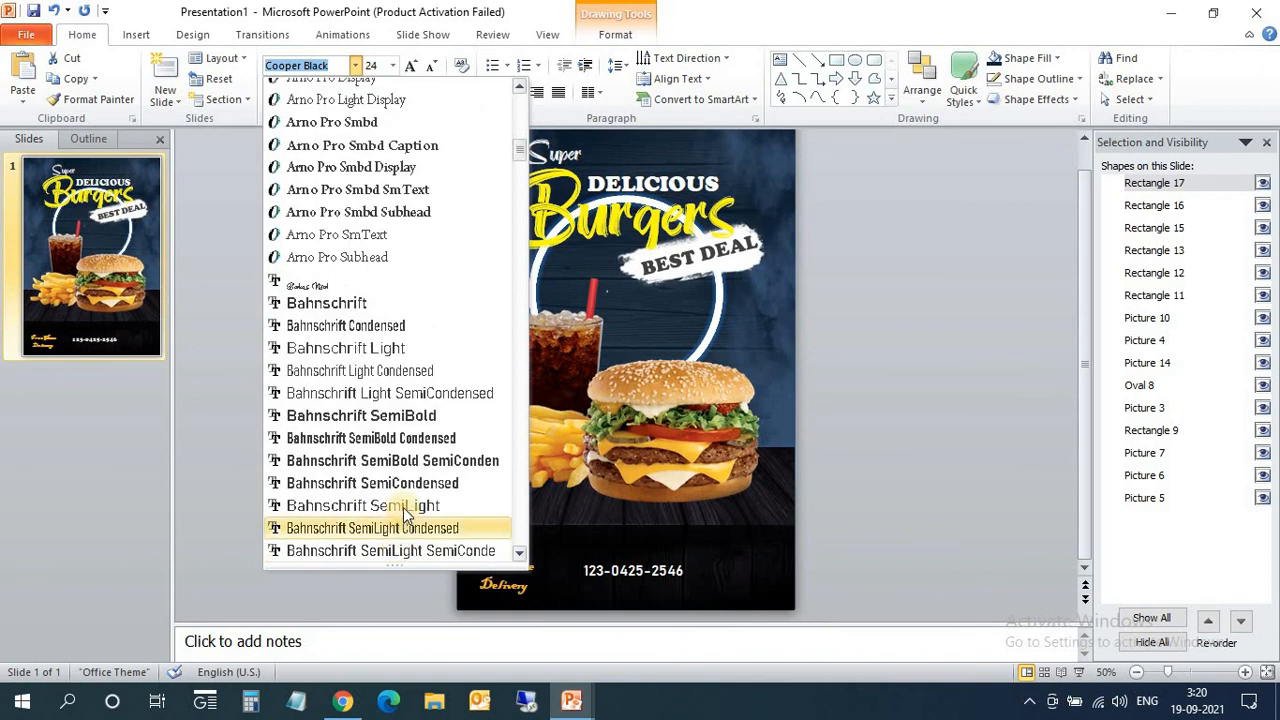
pyautogui.click(403, 418)
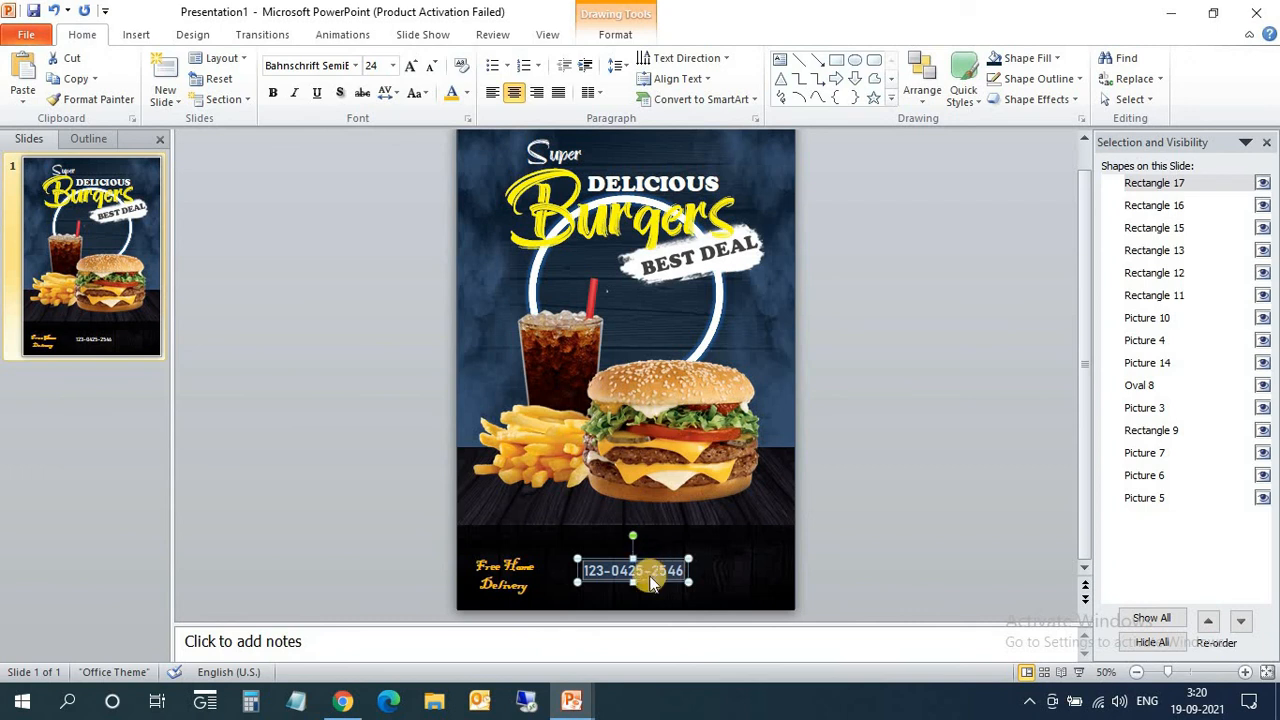
pyautogui.click(453, 95)
pyautogui.click(850, 565)
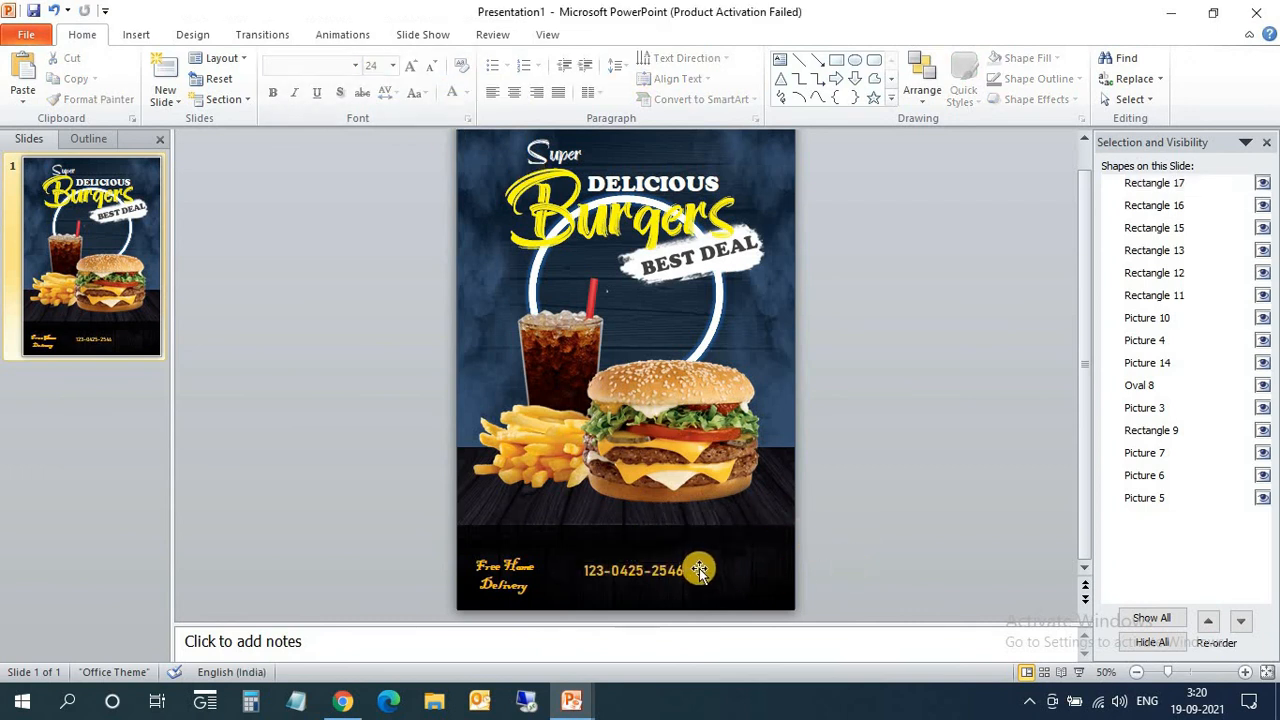
pyautogui.click(648, 570)
pyautogui.click(641, 562)
pyautogui.hotkey('ctrl', 'd')
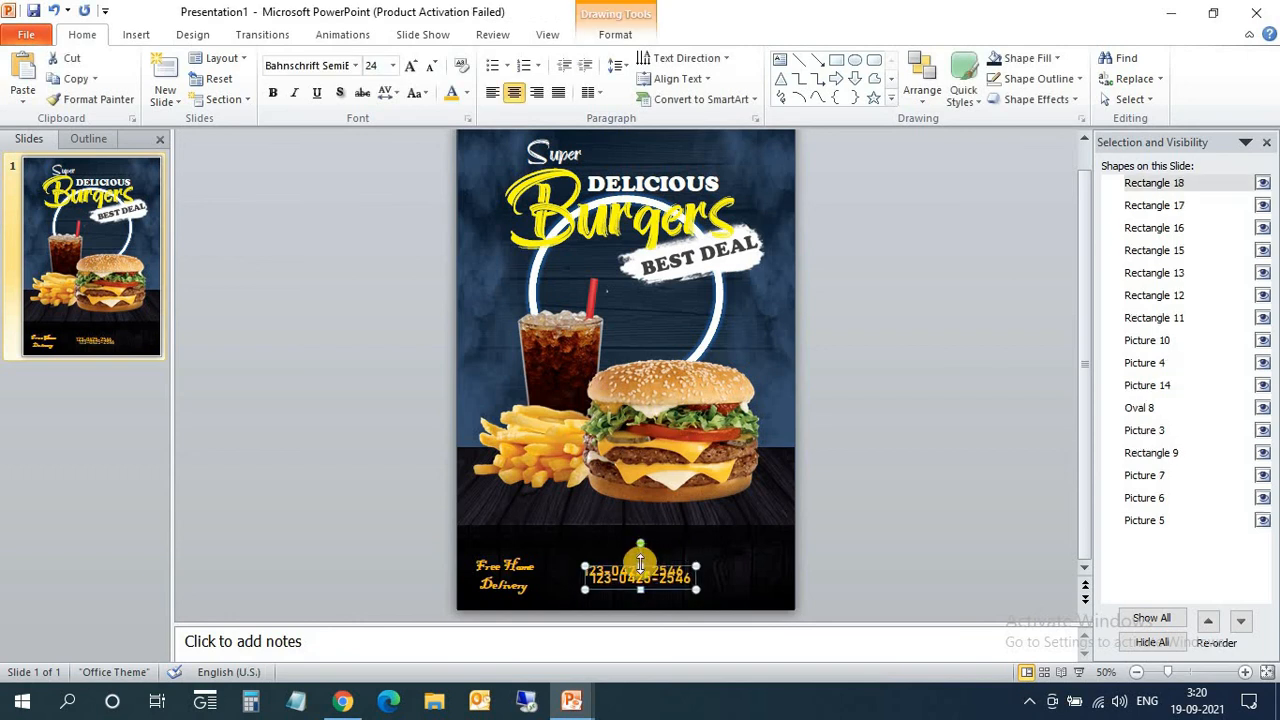
pyautogui.moveTo(654, 566); pyautogui.dragTo(648, 566)
pyautogui.hotkey('ctrl', 'Left')
pyautogui.hotkey('ctrl', 'Left')
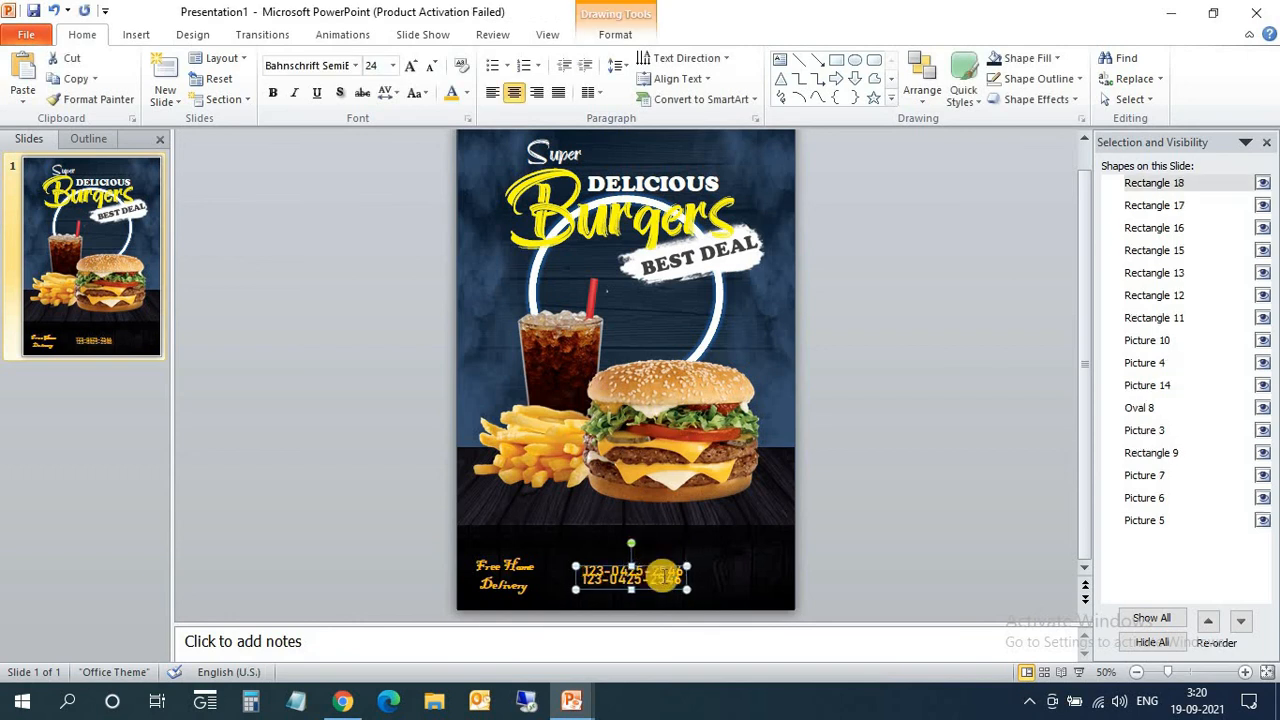
pyautogui.moveTo(672, 580); pyautogui.dragTo(660, 594)
pyautogui.write('www')
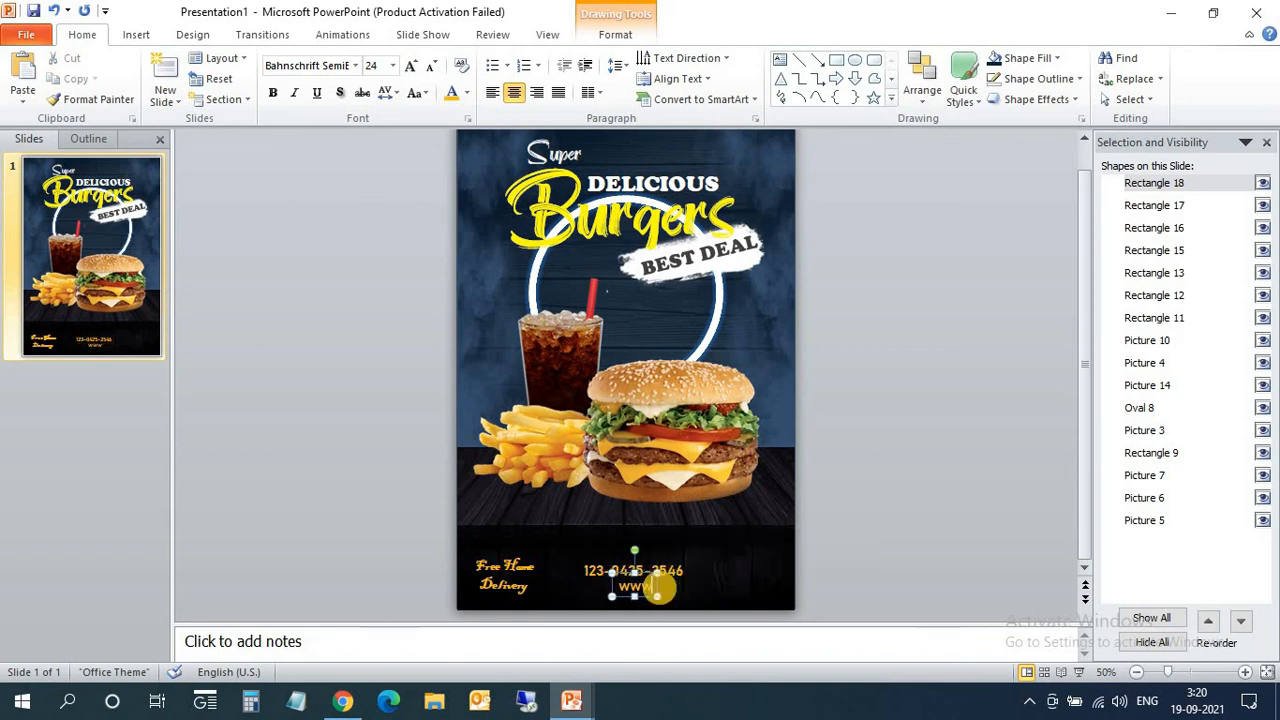
pyautogui.write('.website.com')
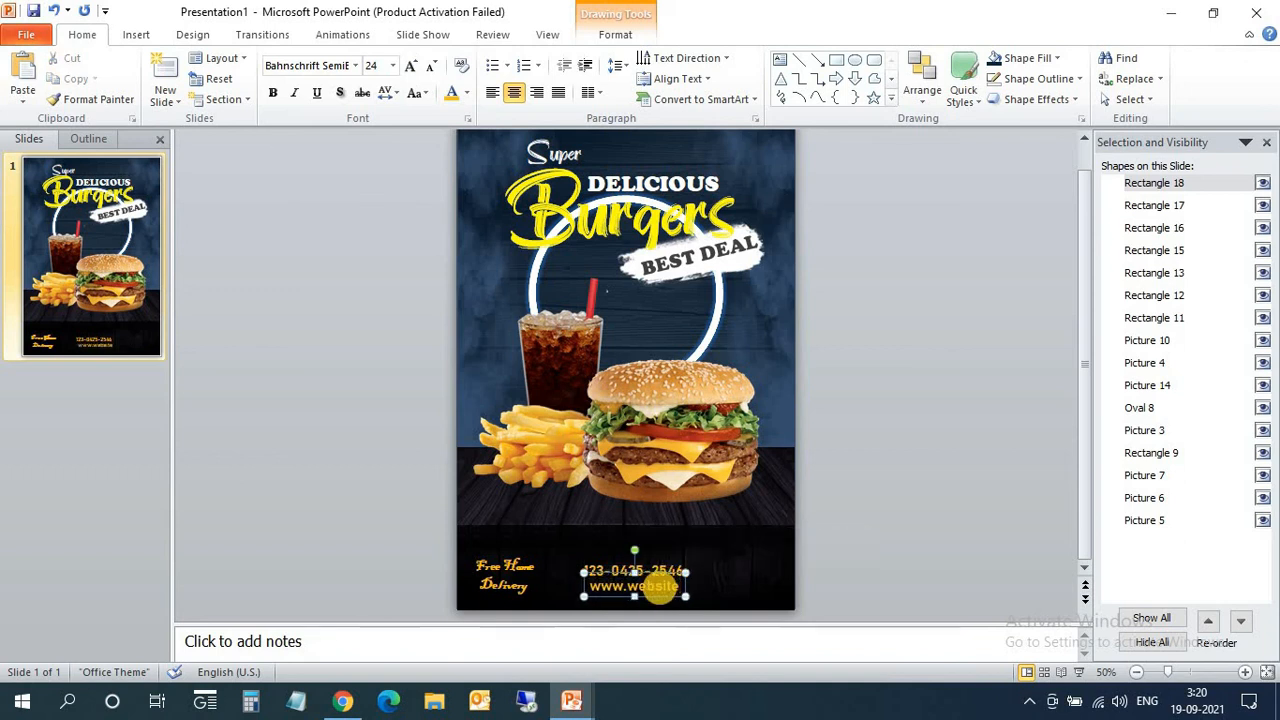
# - Recolor the website address white and reduce it to size 20
pyautogui.tripleClick(660, 588)
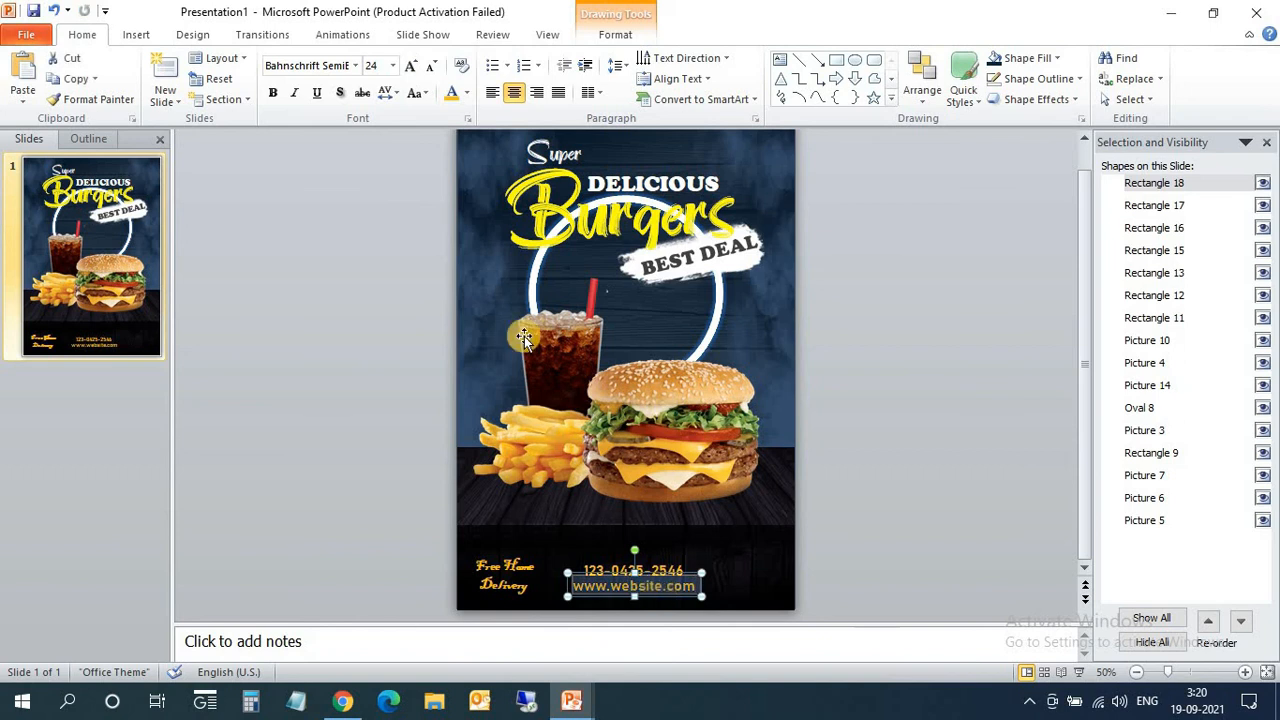
pyautogui.click(466, 93)
pyautogui.click(453, 133)
pyautogui.click(431, 67)
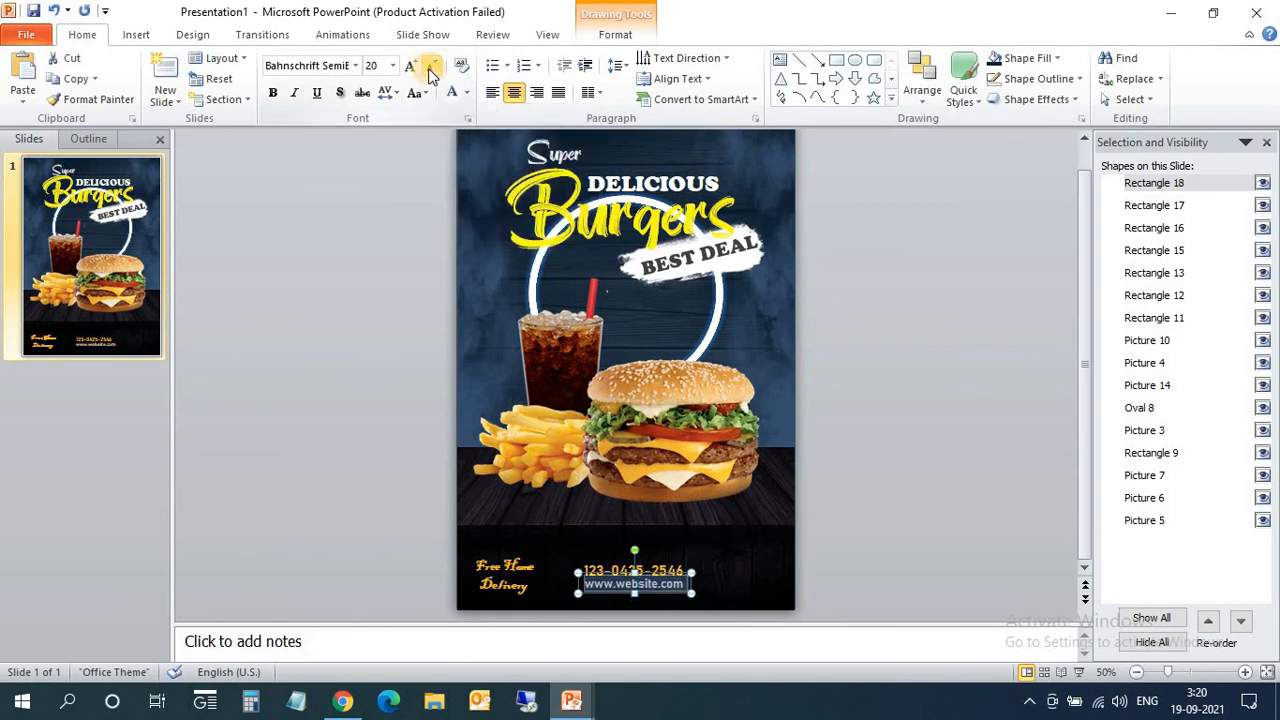
pyautogui.click(965, 592)
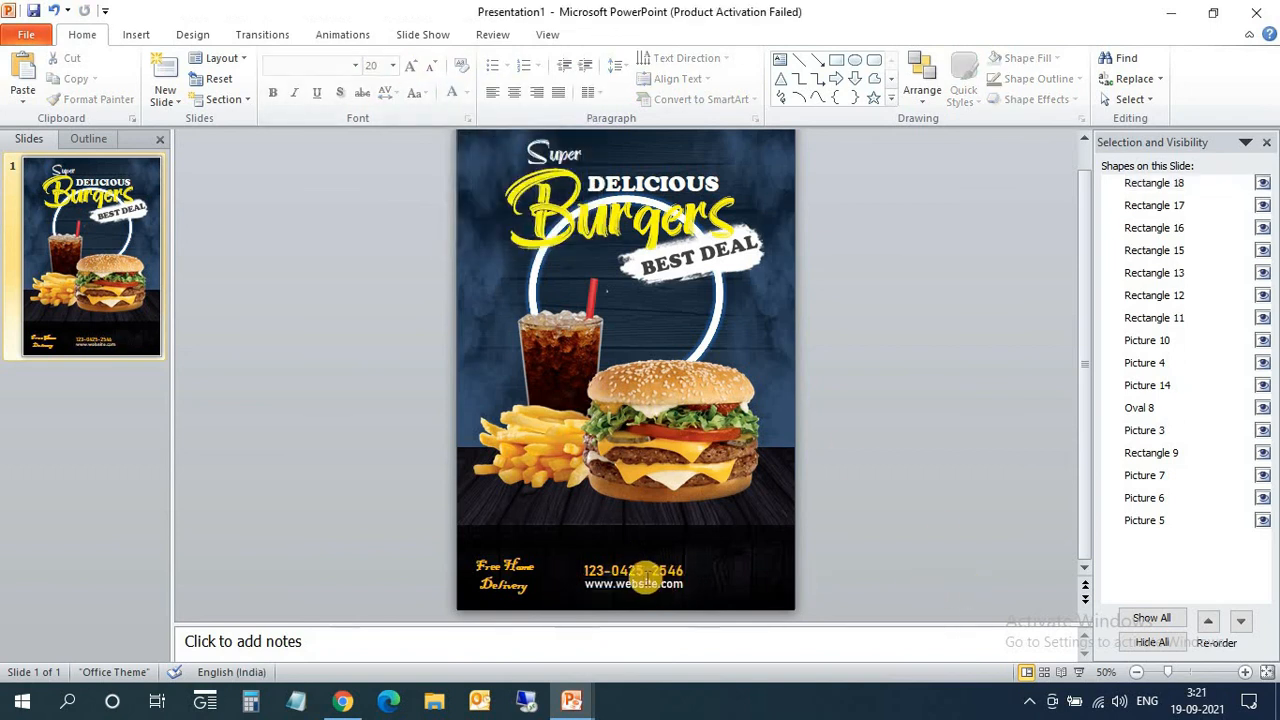
# - Duplicate the phone number, move the copy to the right end of the dark strip and change its wording to "Order Now"
pyautogui.click(633, 570)
pyautogui.hotkey('ctrl', 'd')
pyautogui.moveTo(628, 570); pyautogui.dragTo(722, 557)
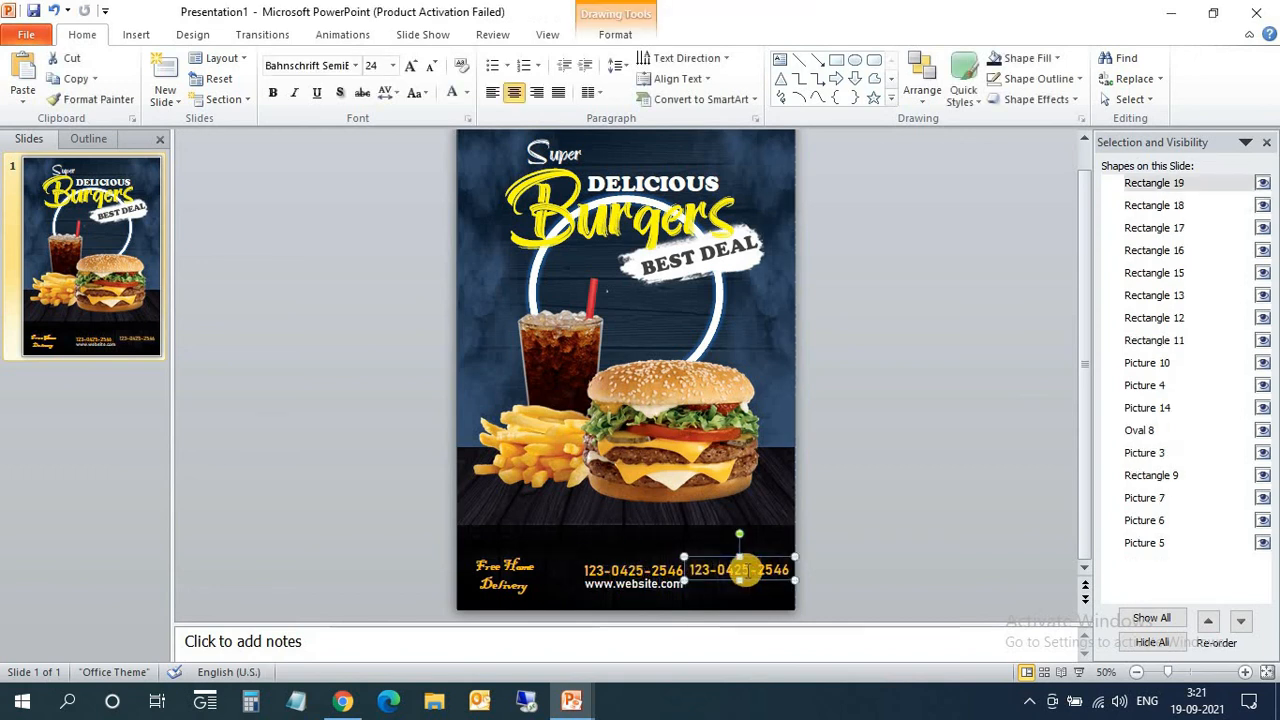
pyautogui.tripleClick(745, 570)
pyautogui.write('order Now')
pyautogui.press('Escape')
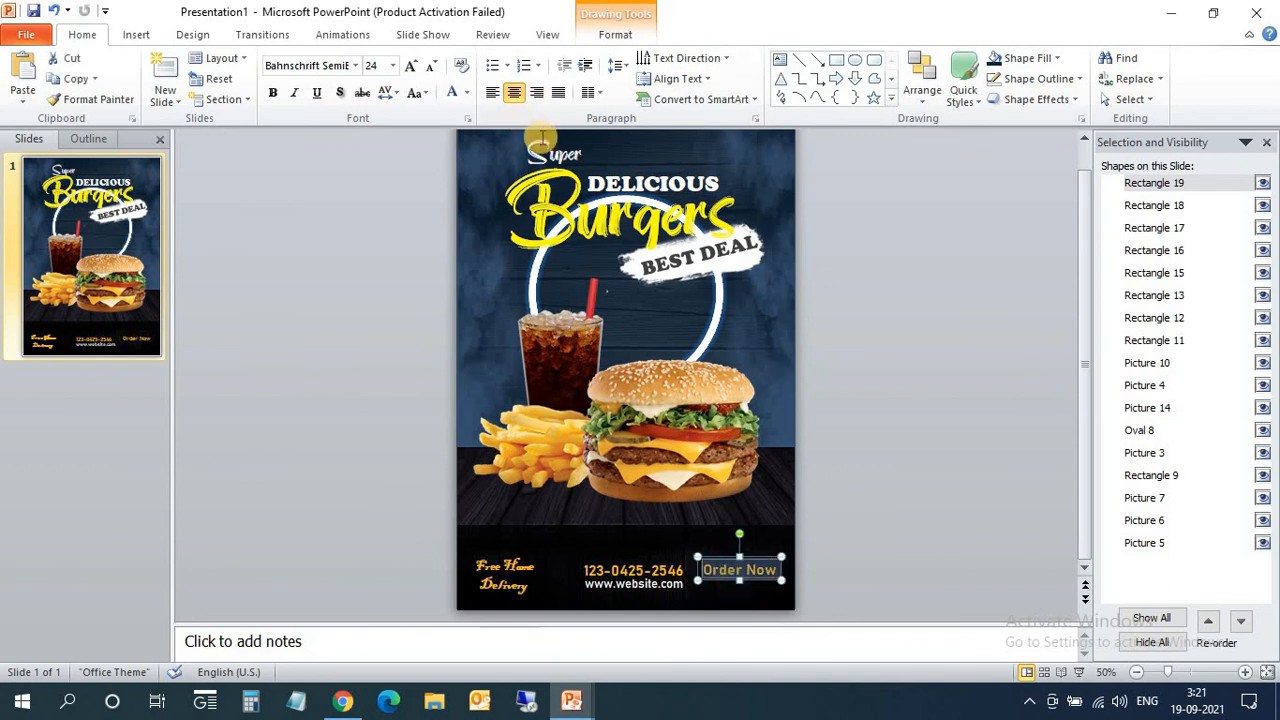
# - Change the font of the Order Now text to Badcats Med and make it bold
pyautogui.click(355, 66)
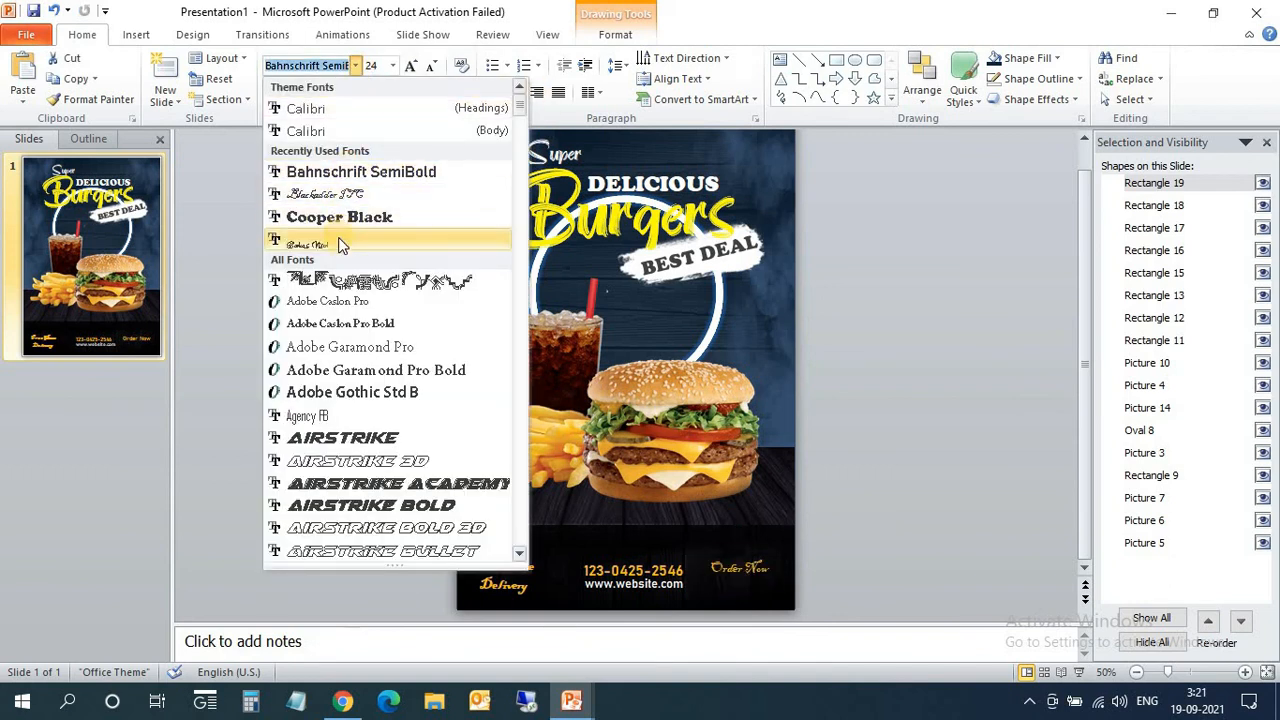
pyautogui.click(338, 244)
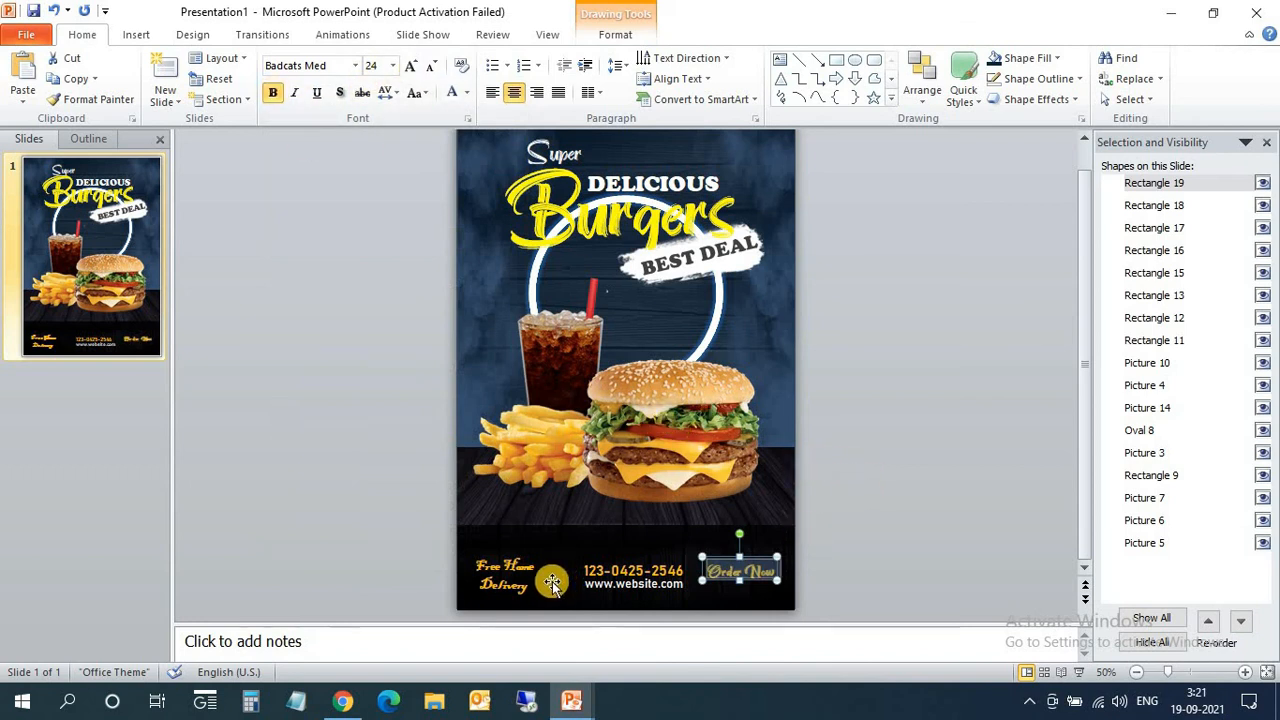
pyautogui.click(836, 591)
# - Shift the Order Now text slightly down and to the right so it lines up with the other contact texts
pyautogui.click(763, 578)
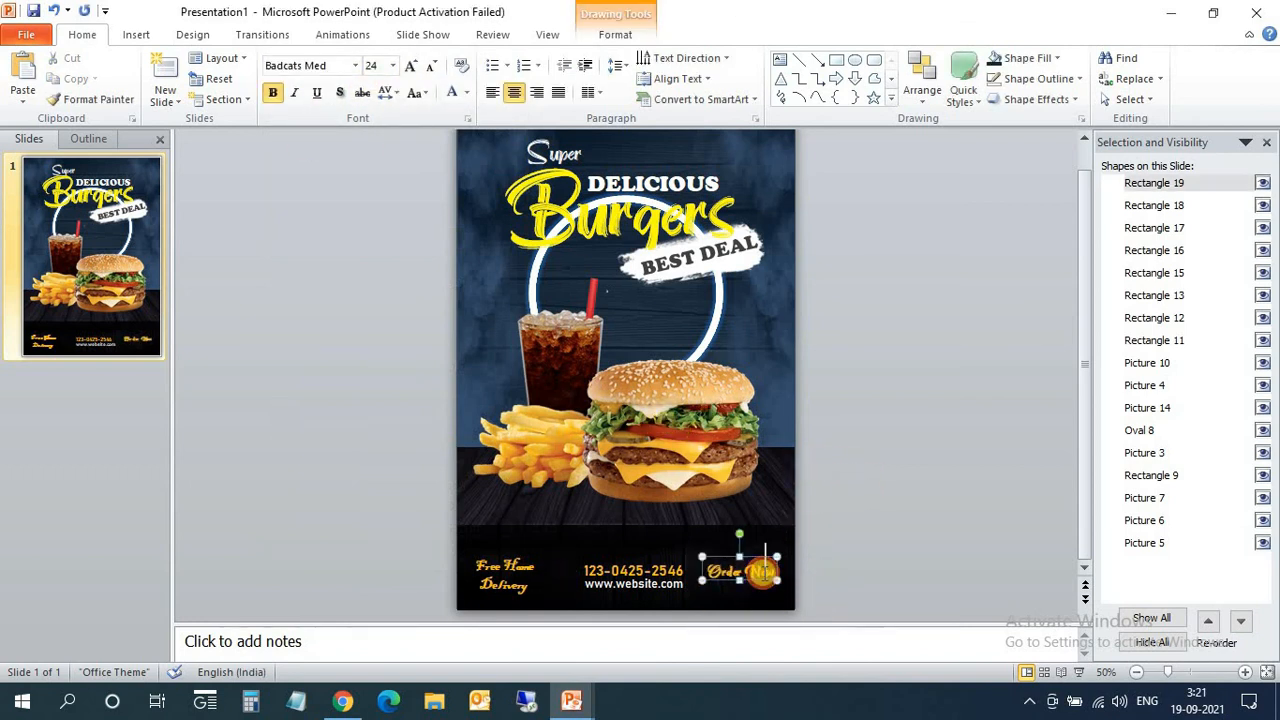
pyautogui.click(791, 585)
pyautogui.click(752, 571)
pyautogui.moveTo(724, 562); pyautogui.dragTo(730, 566)
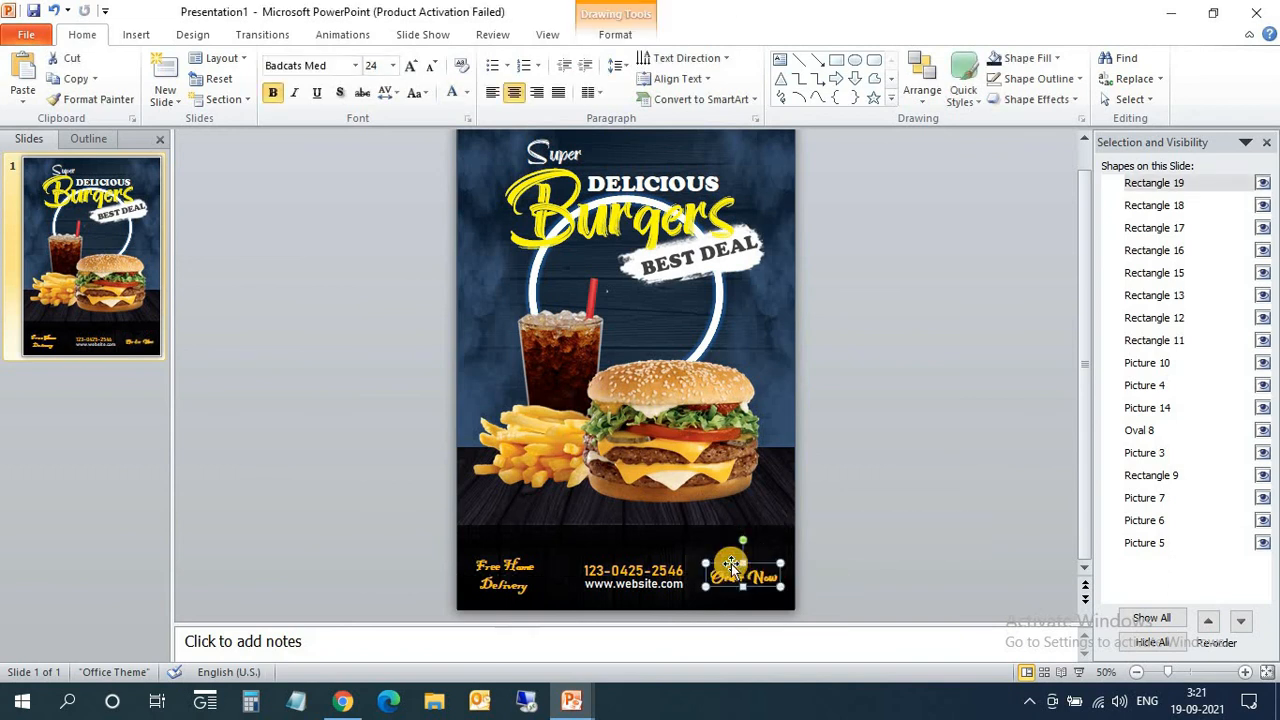
pyautogui.click(882, 589)
pyautogui.keyDown('ctrl'); pyautogui.scroll(1, 735, 565); pyautogui.keyUp('ctrl')
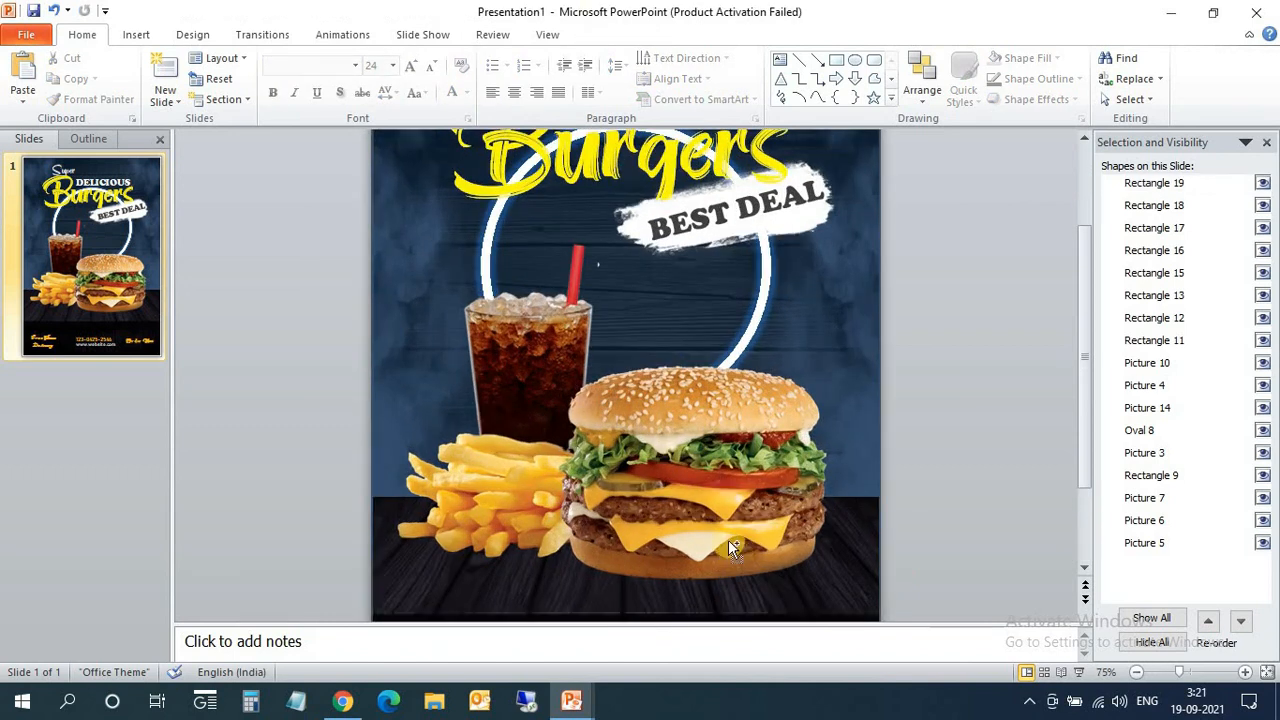
pyautogui.keyDown('ctrl'); pyautogui.scroll(-4, 730, 550); pyautogui.keyUp('ctrl')
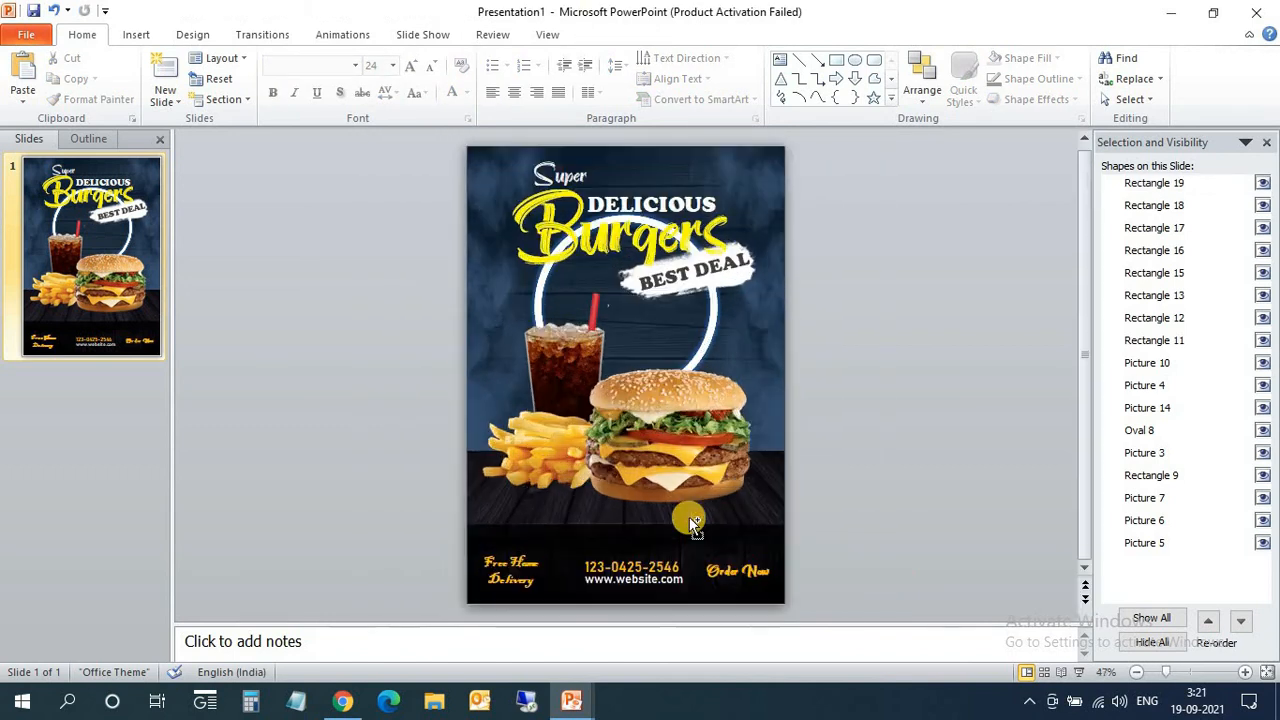
pyautogui.keyDown('ctrl'); pyautogui.scroll(4, 695, 525); pyautogui.keyUp('ctrl')
pyautogui.keyDown('ctrl'); pyautogui.scroll(-2, 695, 525); pyautogui.keyUp('ctrl')
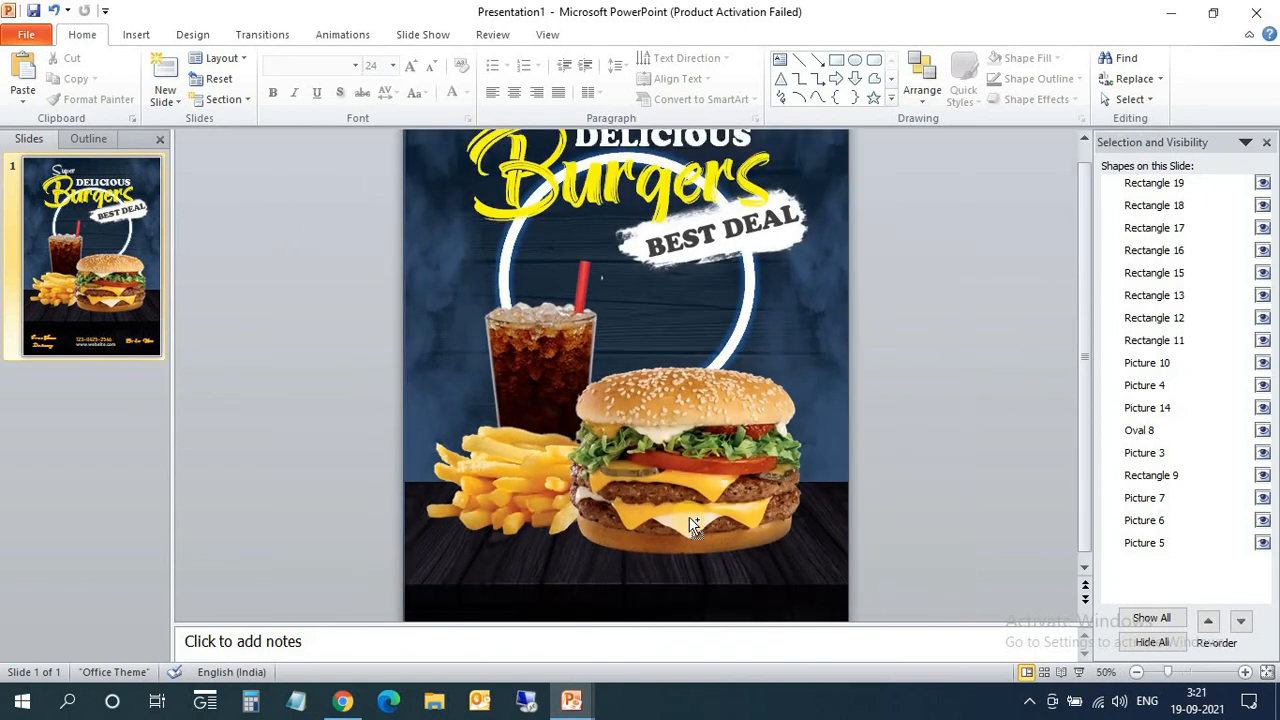
pyautogui.keyDown('ctrl'); pyautogui.scroll(-1, 692, 525); pyautogui.keyUp('ctrl')
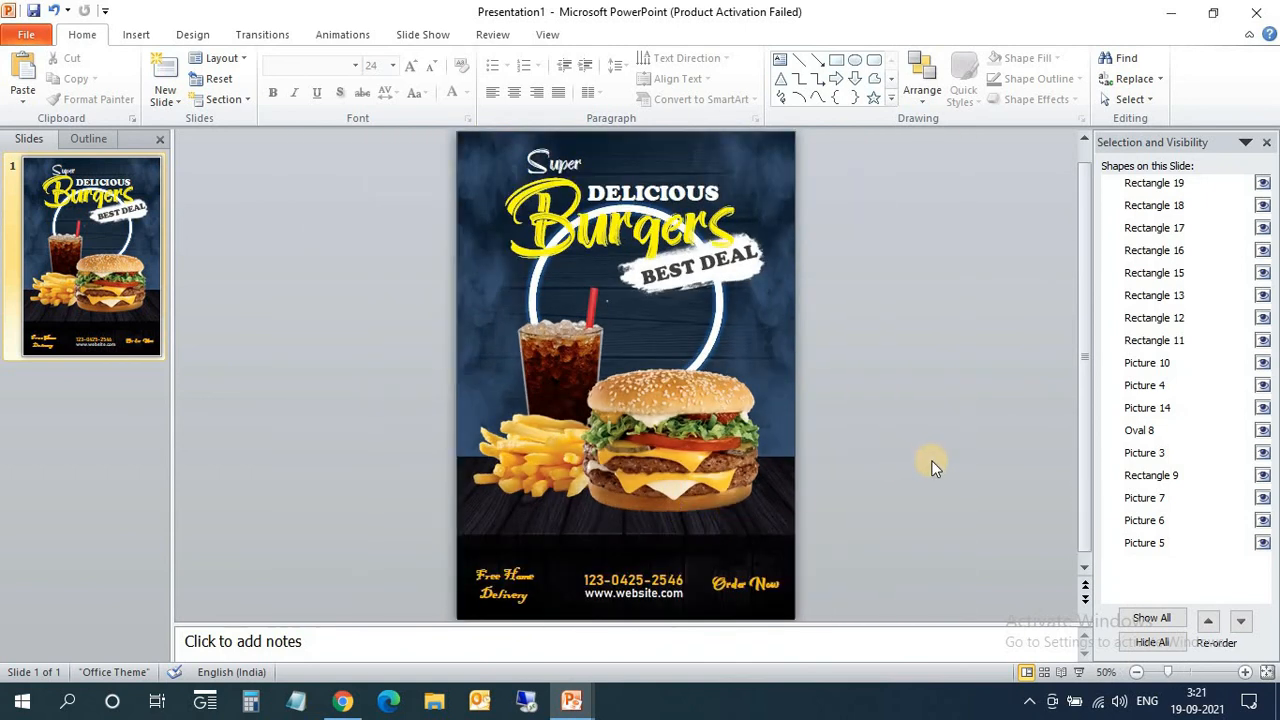